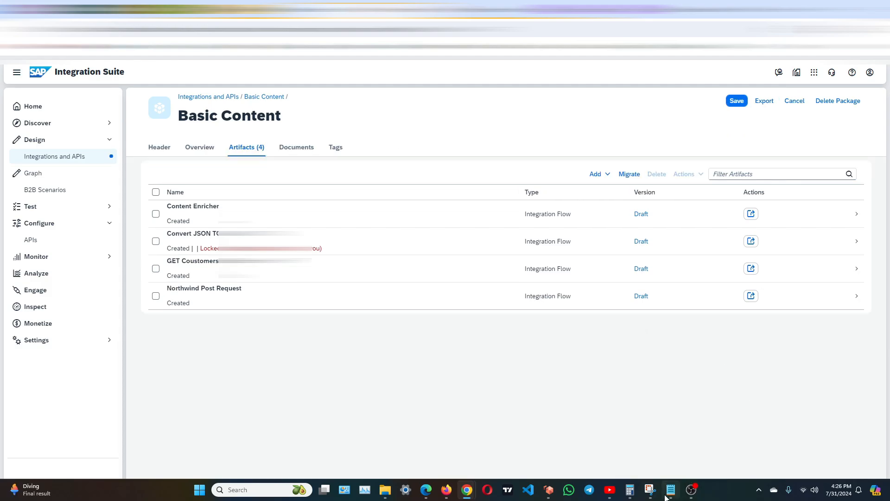
Switch to the Source Data notes in Notepad and review the JSON source and the target XML's root element and namespace.
{"action": "left_click", "coordinate": [670, 497]}
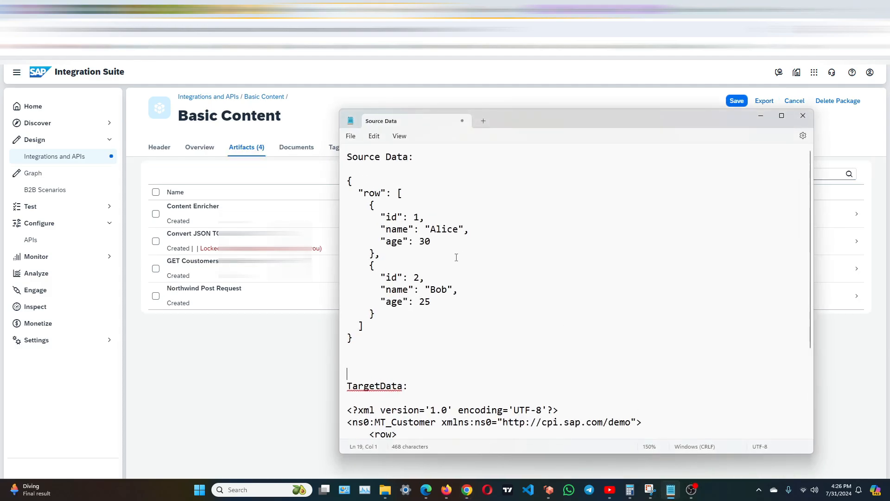
{"action": "left_click_drag", "start_coordinate": [364, 339], "coordinate": [333, 182]}
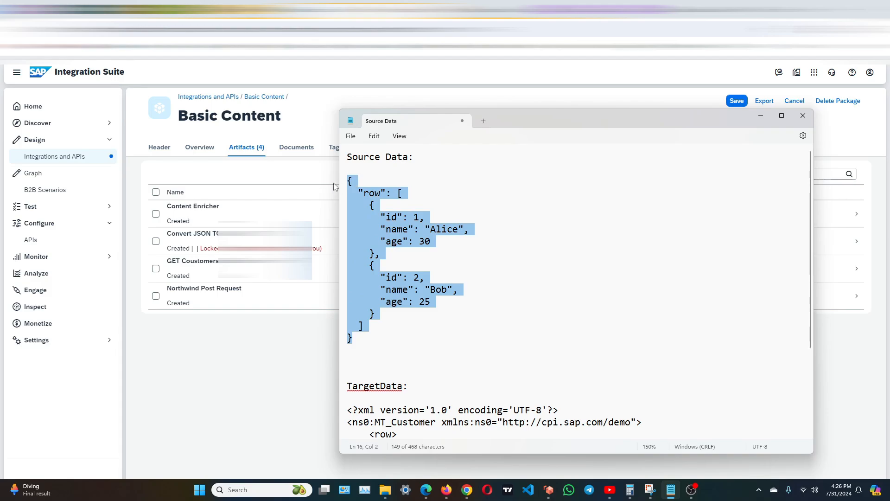
{"action": "left_click", "coordinate": [447, 215]}
{"action": "scroll", "coordinate": [448, 240], "scroll_direction": "down", "scroll_amount": 3}
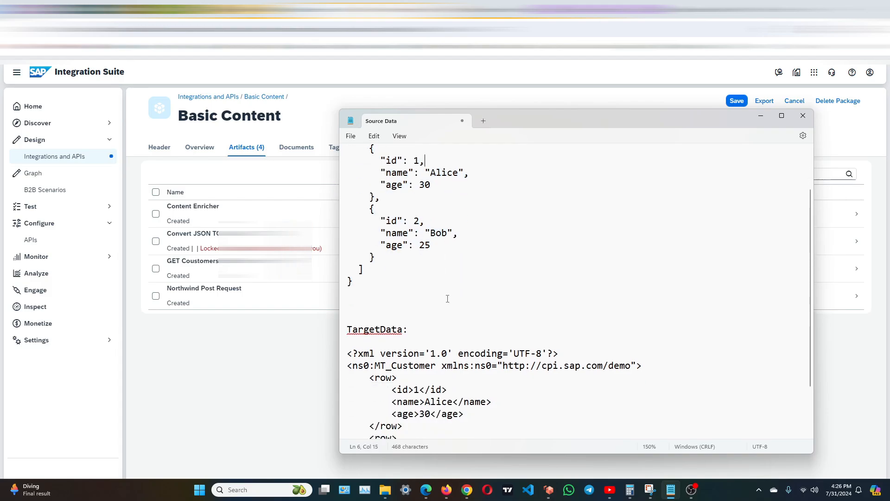
{"action": "left_click_drag", "start_coordinate": [359, 262], "coordinate": [463, 436]}
{"action": "left_click", "coordinate": [458, 343]}
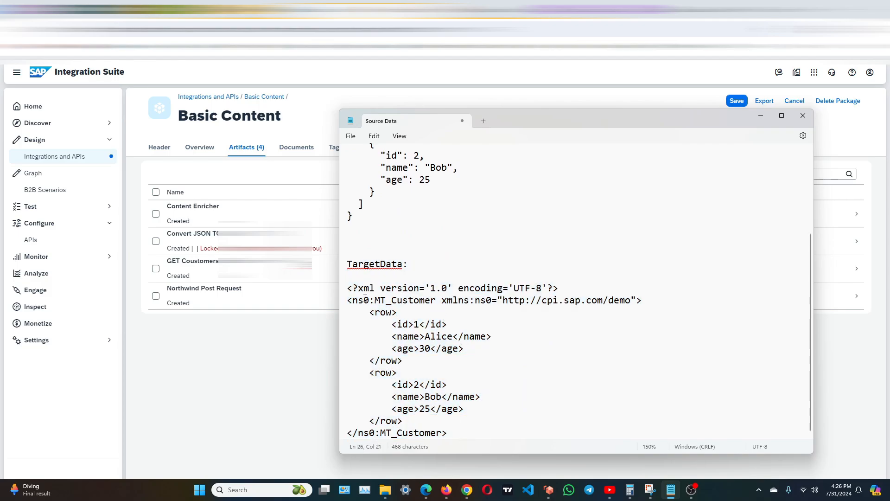
{"action": "mouse_move", "coordinate": [365, 299]}
{"action": "left_mouse_down"}
{"action": "mouse_move", "coordinate": [426, 300]}
{"action": "mouse_move", "coordinate": [348, 300]}
{"action": "left_mouse_up"}
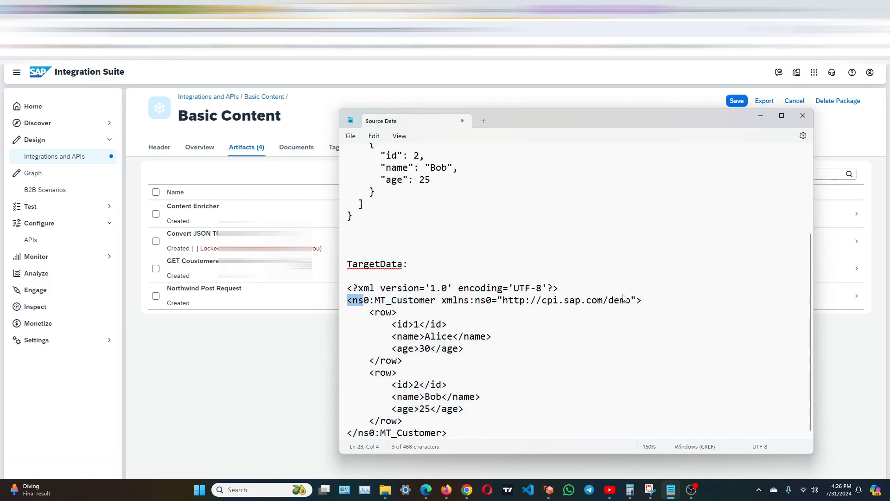
{"action": "left_click_drag", "start_coordinate": [625, 299], "coordinate": [634, 301]}
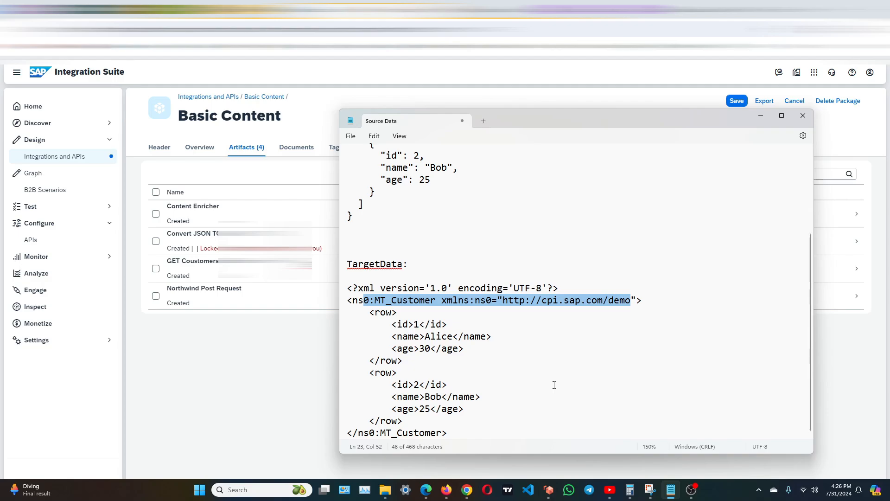
{"action": "left_click", "coordinate": [803, 115]}
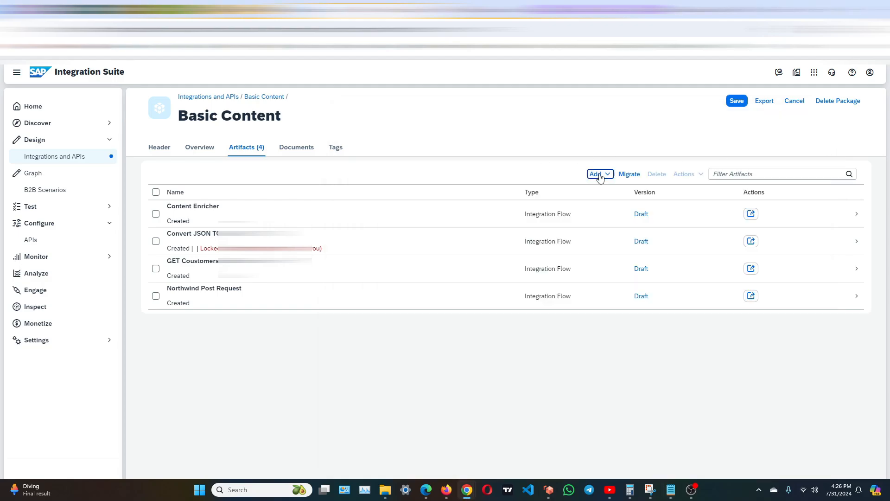
Add an integration flow named "Convert Json to xml demo" to the Basic Content package and open it in the editor.
{"action": "left_click", "coordinate": [596, 174]}
{"action": "left_click", "coordinate": [590, 193]}
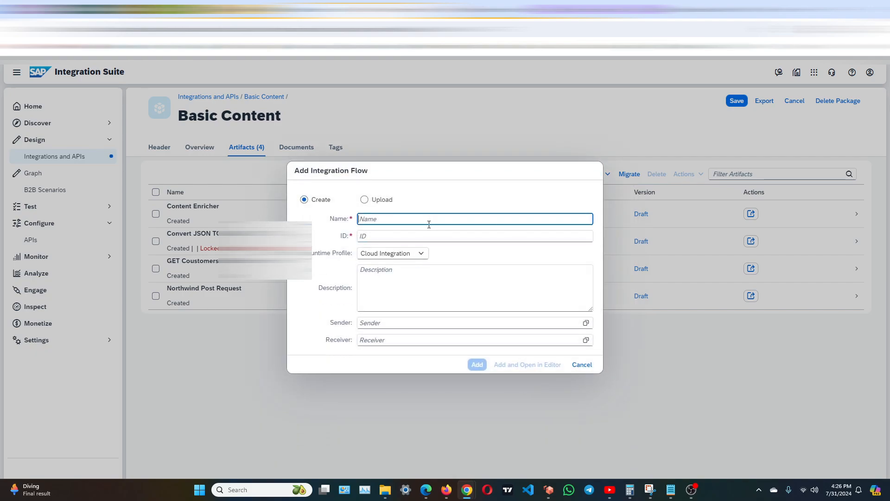
{"action": "type", "text": "Convert"}
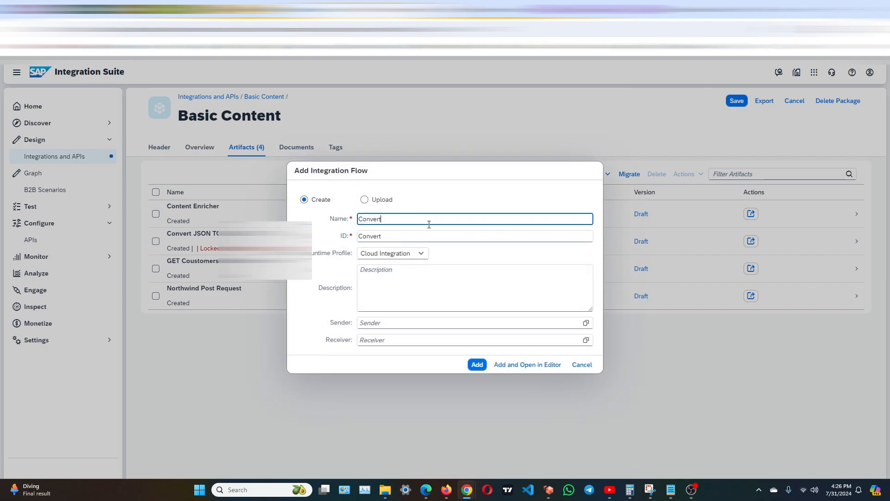
{"action": "type", "text": " Json to xml demo"}
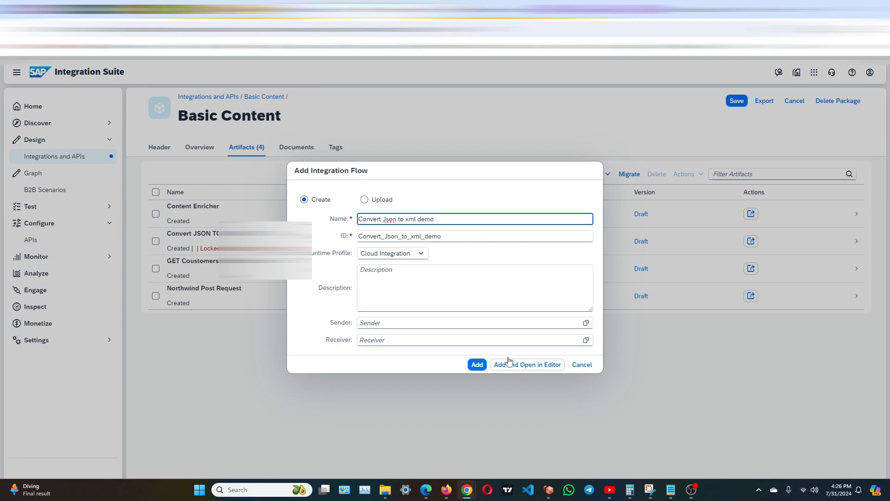
{"action": "left_click", "coordinate": [528, 365]}
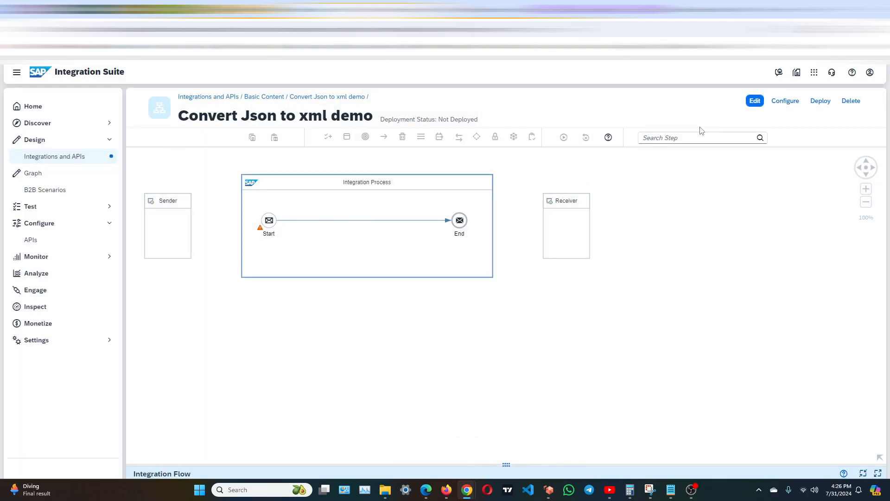
Make the flow editable and connect the Sender to the Start event with an HTTPS adapter.
{"action": "left_click", "coordinate": [755, 102]}
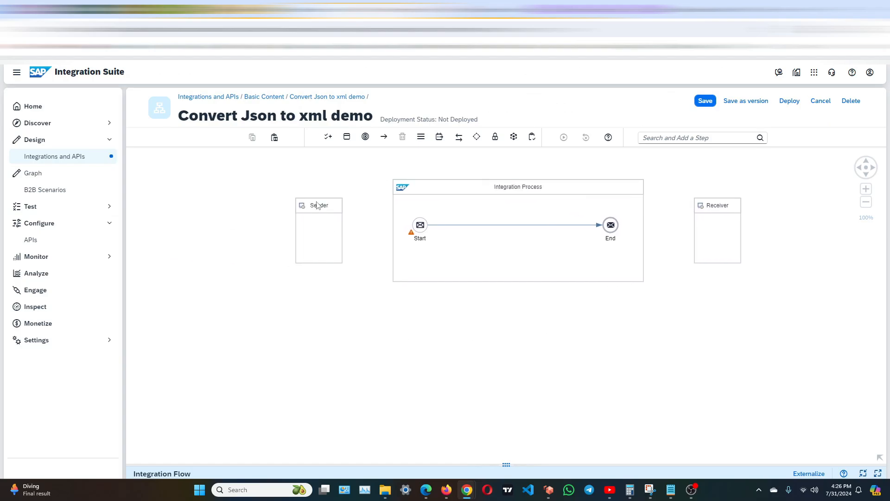
{"action": "left_click", "coordinate": [319, 206]}
{"action": "left_click_drag", "start_coordinate": [353, 231], "coordinate": [423, 234]}
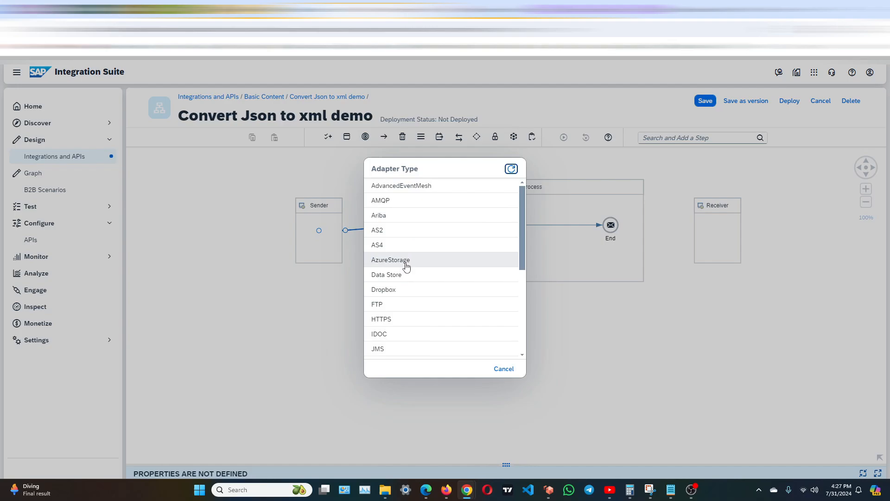
{"action": "left_click", "coordinate": [401, 319]}
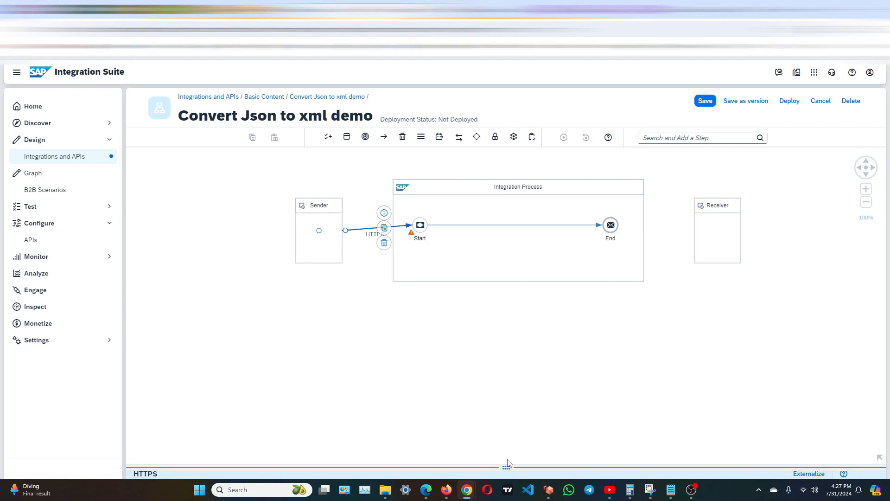
Set the HTTPS sender channel's address to /convert_JSON_to_XML and check its conditions.
{"action": "left_click_drag", "start_coordinate": [507, 465], "coordinate": [490, 300]}
{"action": "left_click", "coordinate": [217, 331]}
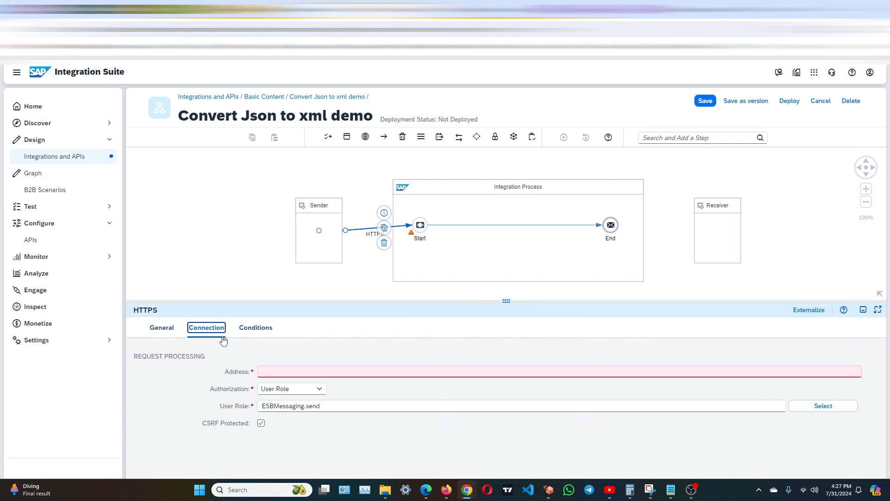
{"action": "left_click", "coordinate": [293, 370]}
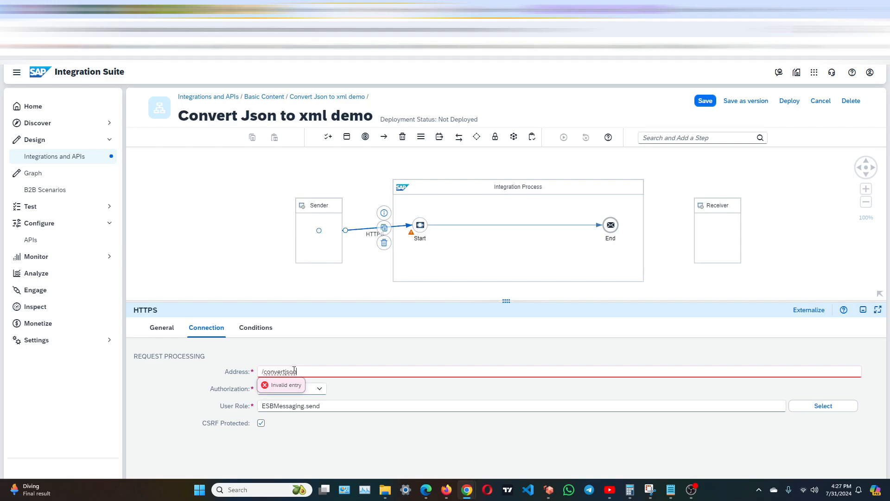
{"action": "key", "text": "BackSpace"}
{"action": "key", "text": "BackSpace"}
{"action": "key", "text": "BackSpace"}
{"action": "type", "text": "ML"}
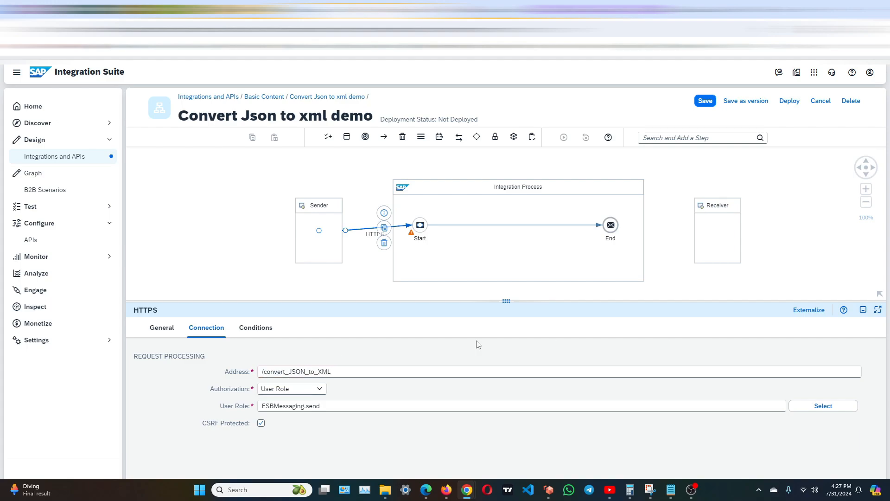
{"action": "left_click", "coordinate": [272, 327]}
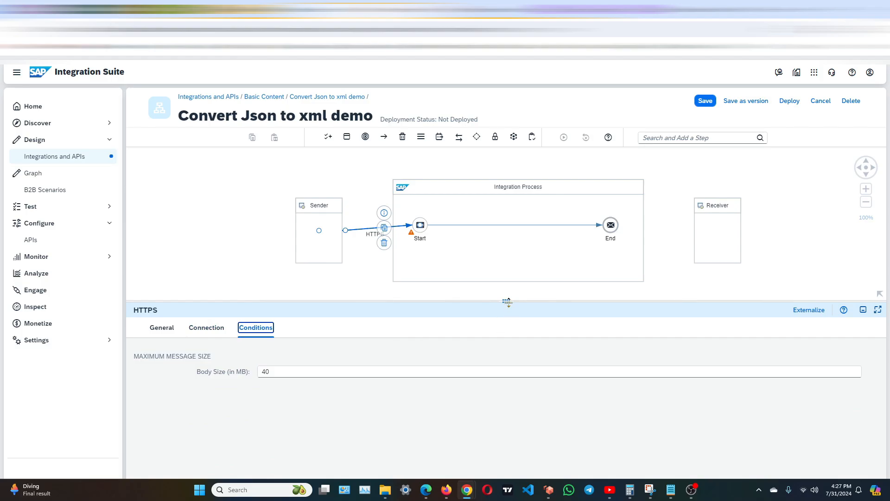
{"action": "left_click_drag", "start_coordinate": [507, 301], "coordinate": [506, 388]}
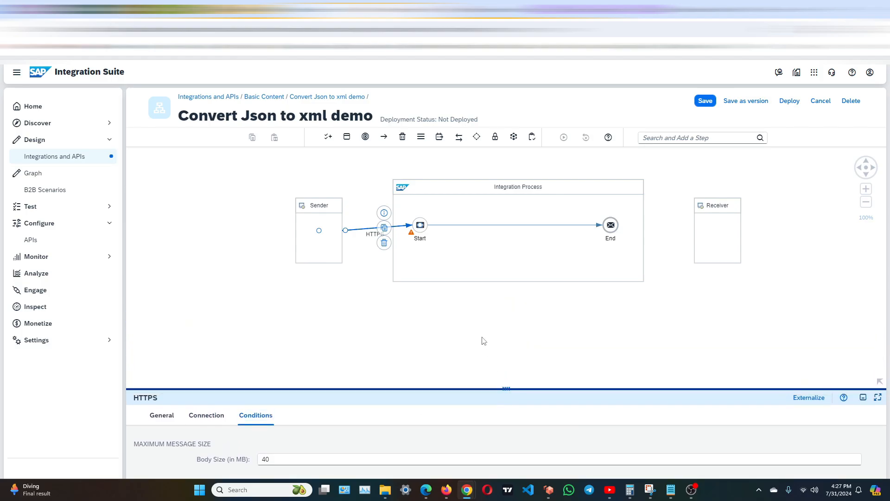
Add a JSON to XML Converter step directly after the Start event in the integration process.
{"action": "left_click", "coordinate": [493, 273]}
{"action": "left_click", "coordinate": [422, 224]}
{"action": "left_click", "coordinate": [438, 203]}
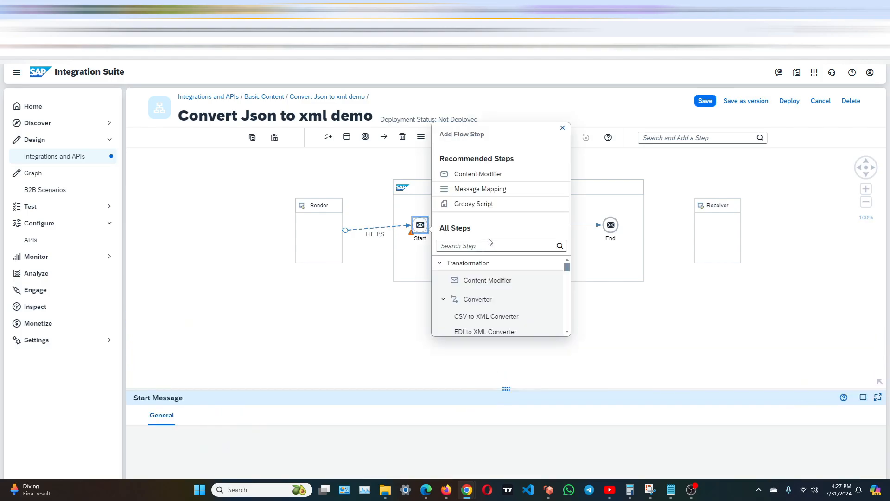
{"action": "scroll", "coordinate": [549, 327], "scroll_direction": "down", "scroll_amount": 2}
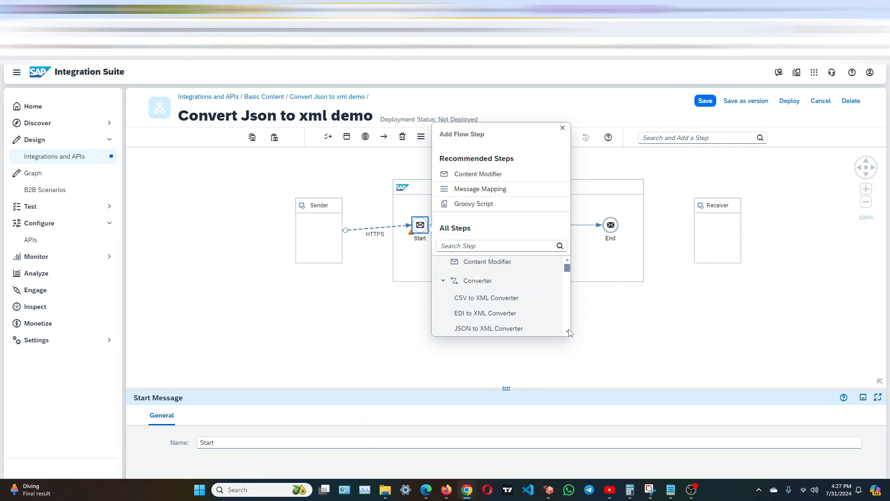
{"action": "left_click", "coordinate": [493, 291]}
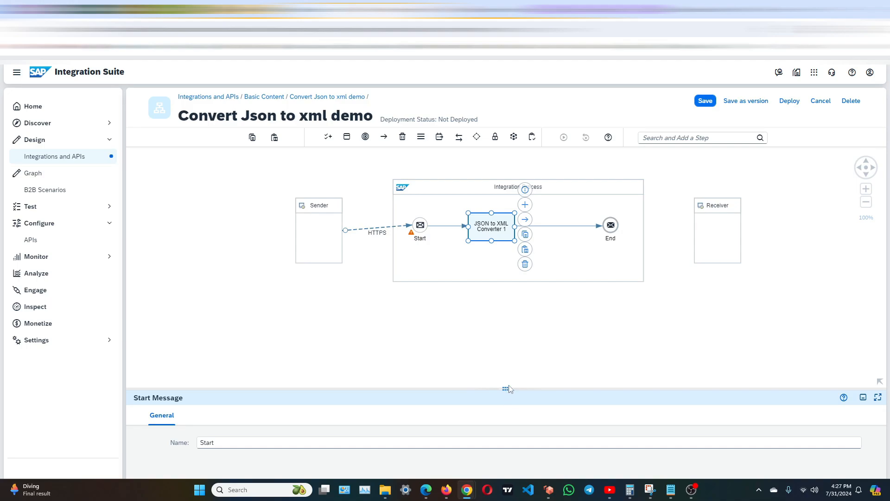
{"action": "left_click", "coordinate": [481, 296]}
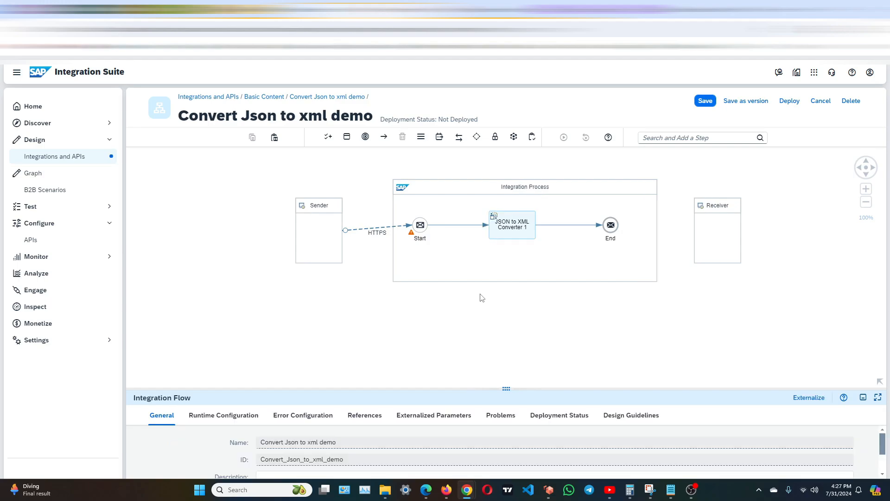
Turn off namespace mapping in the JSON to XML Converter's processing settings.
{"action": "left_click_drag", "start_coordinate": [506, 388], "coordinate": [506, 257]}
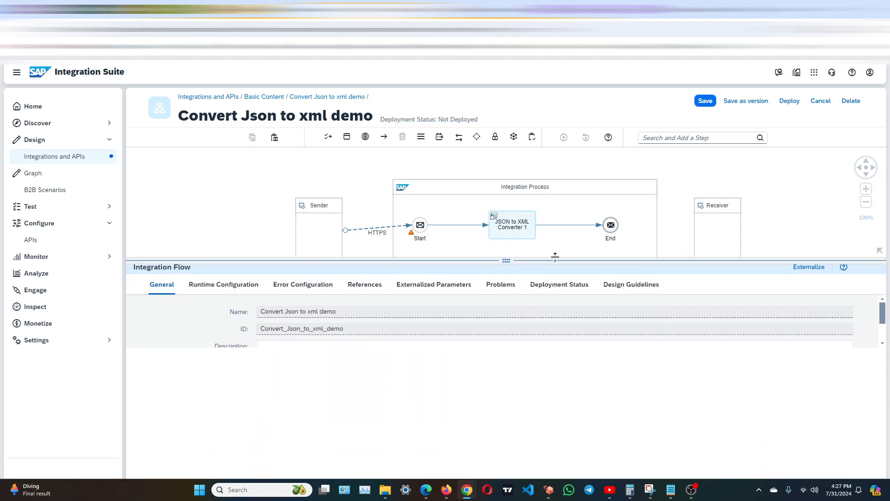
{"action": "left_click", "coordinate": [512, 226]}
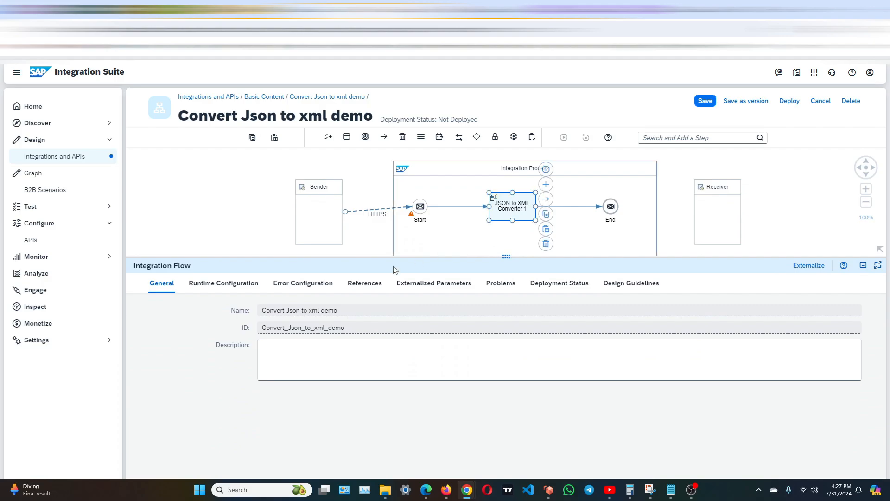
{"action": "left_click", "coordinate": [206, 285]}
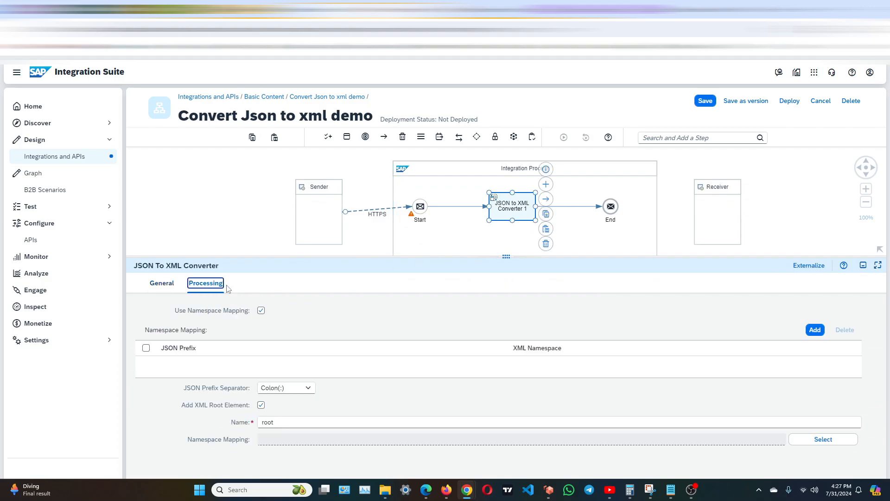
{"action": "left_click", "coordinate": [261, 311]}
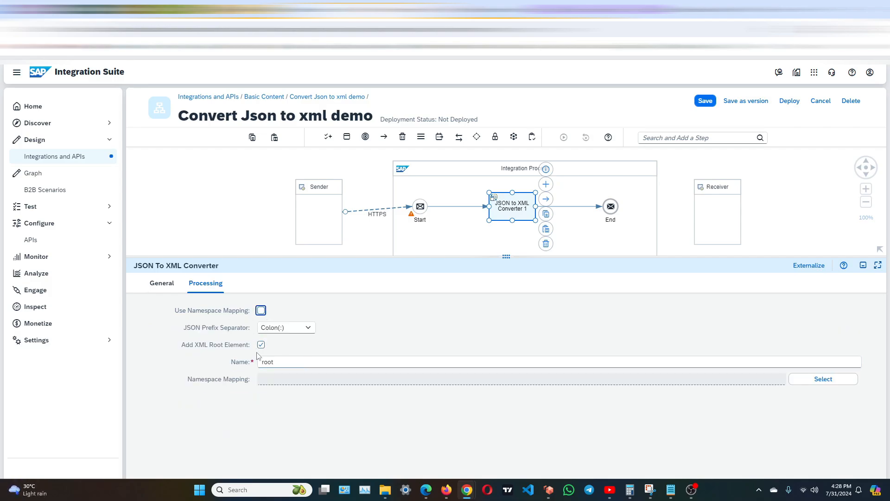
Replace the converter's XML root element name with MT_Customer, copied from the target XML in the Notepad notes.
{"action": "double_click", "coordinate": [292, 362]}
{"action": "left_click", "coordinate": [671, 490]}
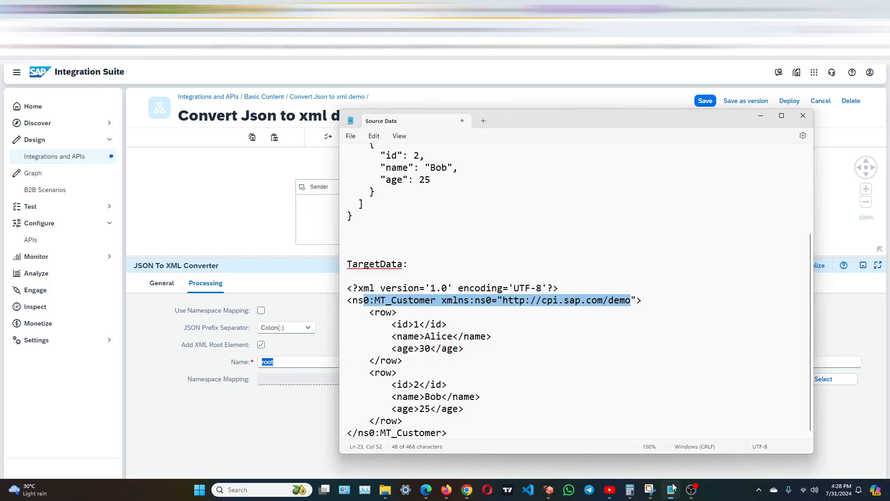
{"action": "left_click", "coordinate": [431, 336]}
{"action": "double_click", "coordinate": [414, 302]}
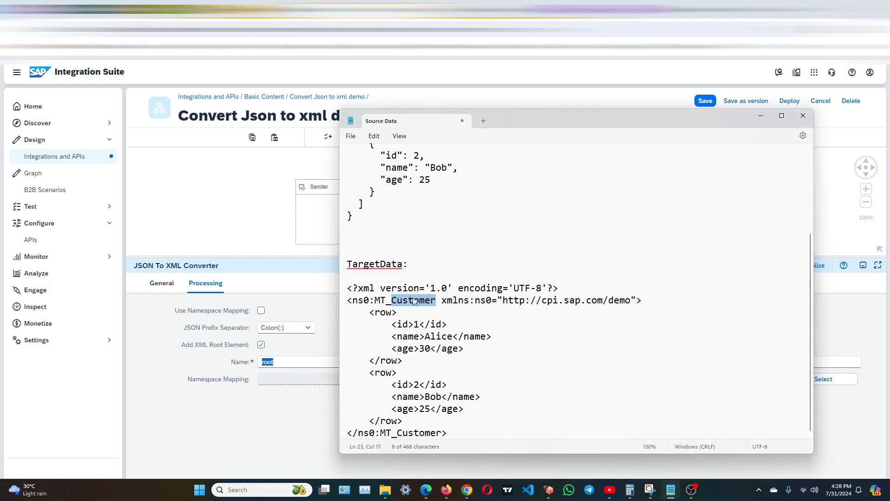
{"action": "left_click", "coordinate": [425, 311]}
{"action": "left_click_drag", "start_coordinate": [434, 300], "coordinate": [376, 302]}
{"action": "right_click", "coordinate": [378, 299]}
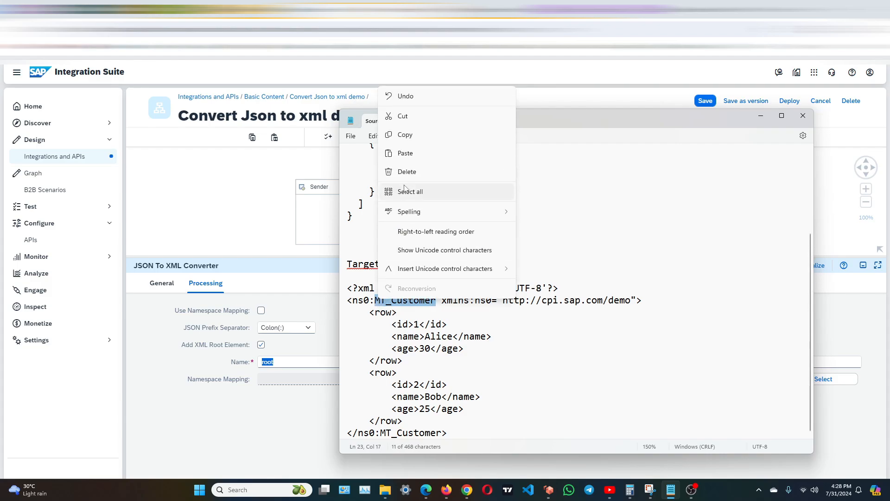
{"action": "left_click", "coordinate": [402, 135]}
{"action": "left_click", "coordinate": [289, 362]}
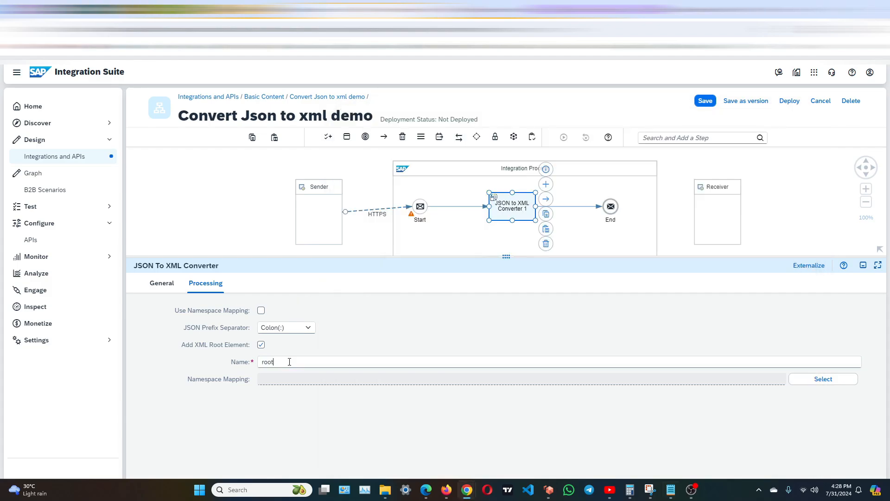
{"action": "key", "text": "ctrl+a"}
{"action": "key", "text": "ctrl+v"}
Check which namespace mappings can be chosen for the root element, and display the integration flow's own properties.
{"action": "left_click", "coordinate": [847, 379]}
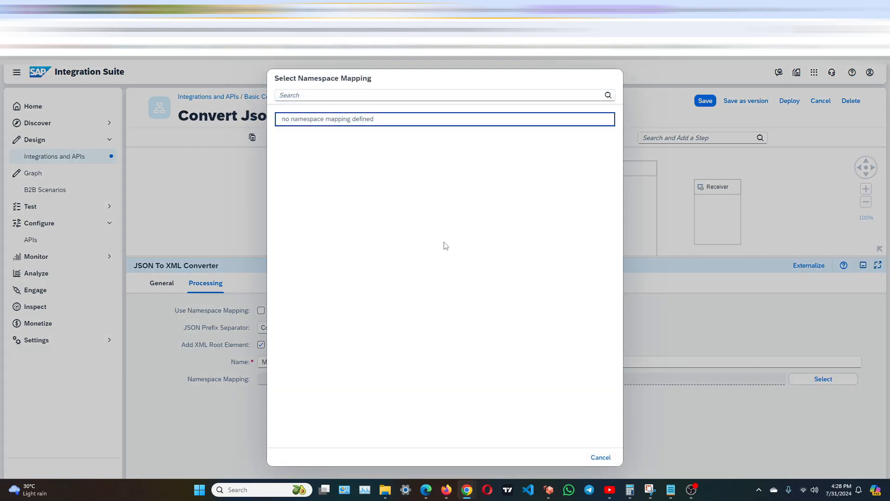
{"action": "left_click", "coordinate": [603, 460]}
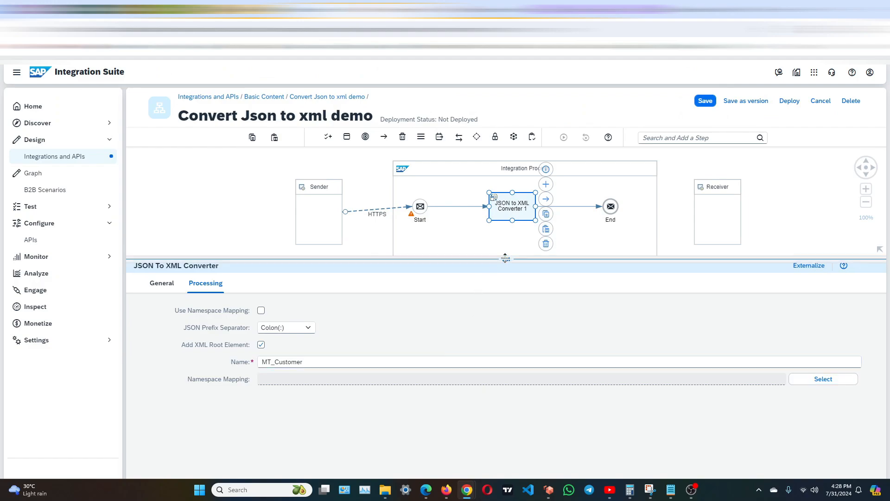
{"action": "left_click_drag", "start_coordinate": [506, 259], "coordinate": [509, 293]}
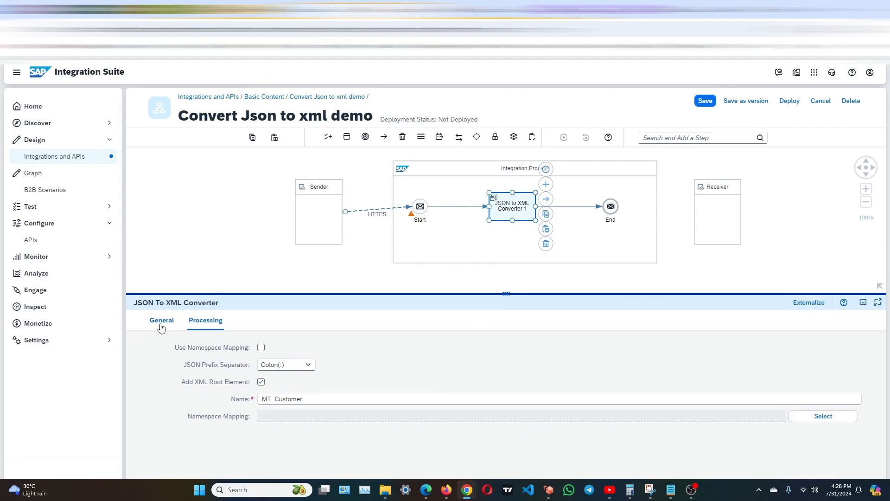
{"action": "left_click", "coordinate": [212, 267]}
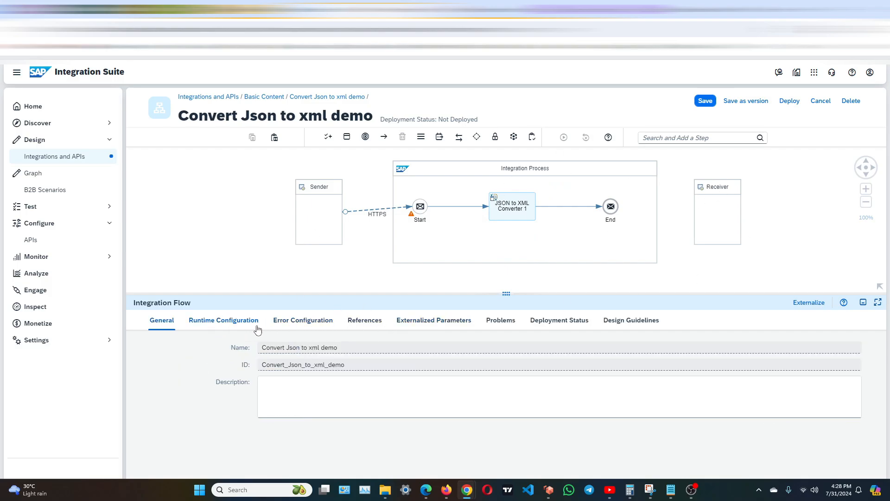
{"action": "left_click", "coordinate": [239, 324]}
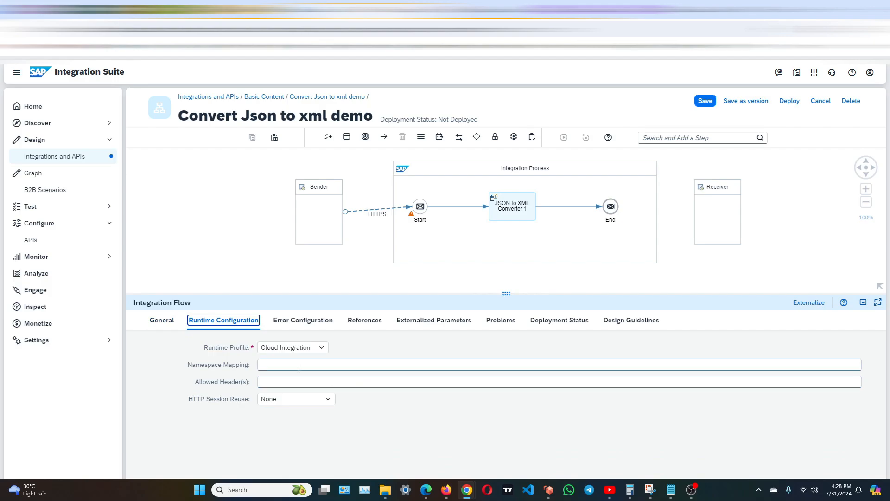
{"action": "left_click", "coordinate": [297, 363]}
{"action": "left_click", "coordinate": [672, 490]}
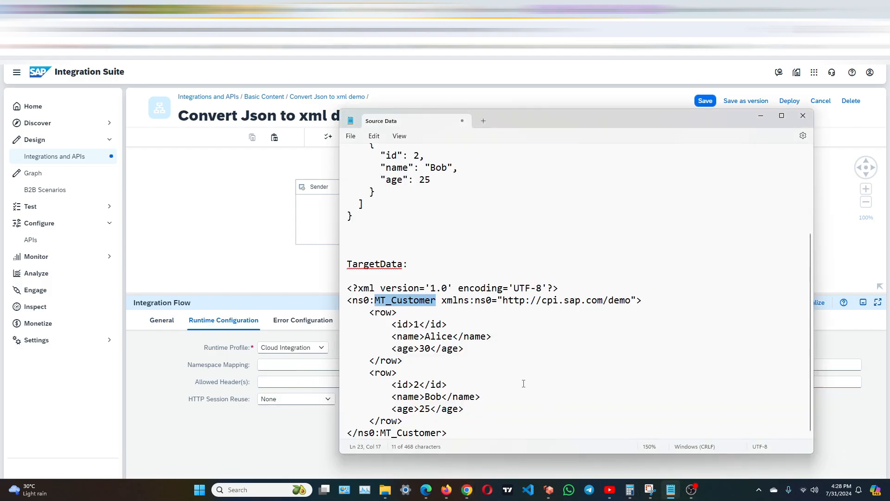
{"action": "left_click", "coordinate": [449, 326]}
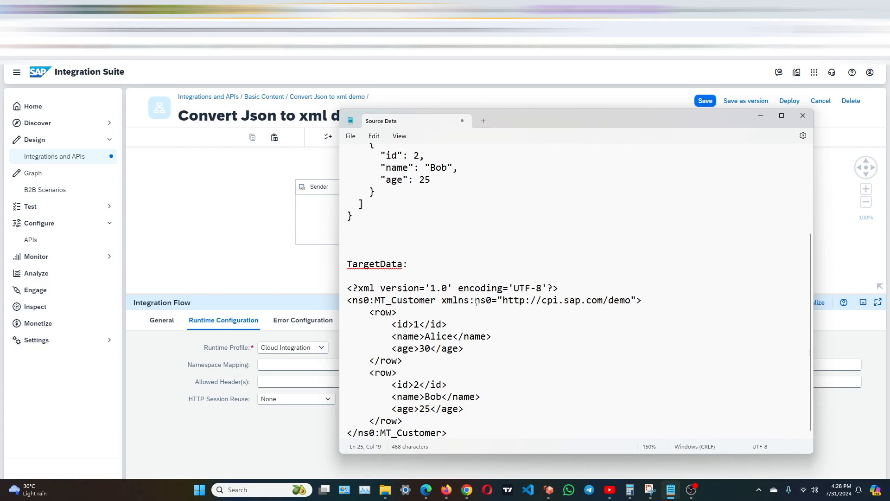
{"action": "left_click_drag", "start_coordinate": [476, 302], "coordinate": [615, 302]}
{"action": "left_click", "coordinate": [535, 314]}
{"action": "left_click_drag", "start_coordinate": [444, 306], "coordinate": [631, 308]}
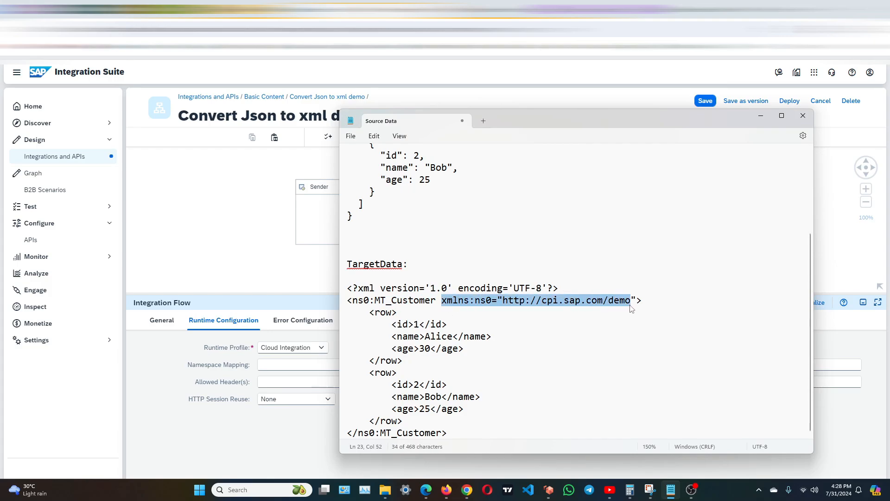
{"action": "right_click", "coordinate": [621, 304]}
{"action": "left_click", "coordinate": [633, 145]}
{"action": "left_click", "coordinate": [291, 377]}
{"action": "left_click", "coordinate": [291, 365]}
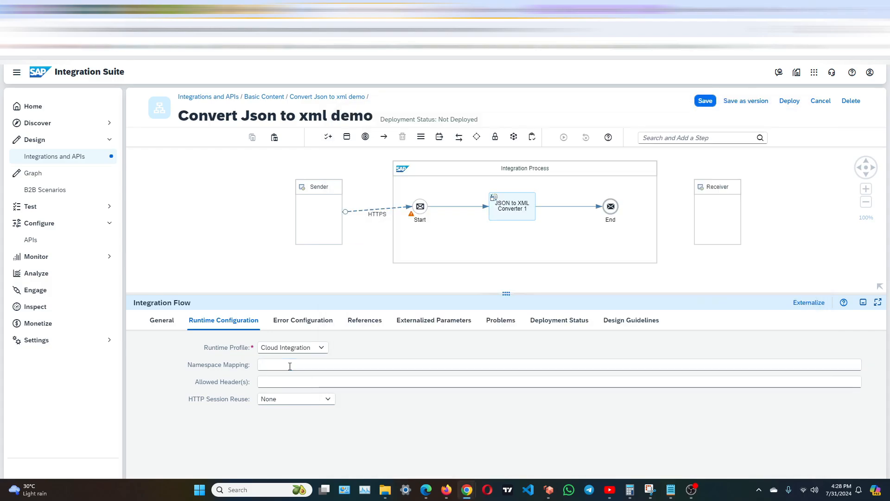
{"action": "key", "text": "ctrl+v"}
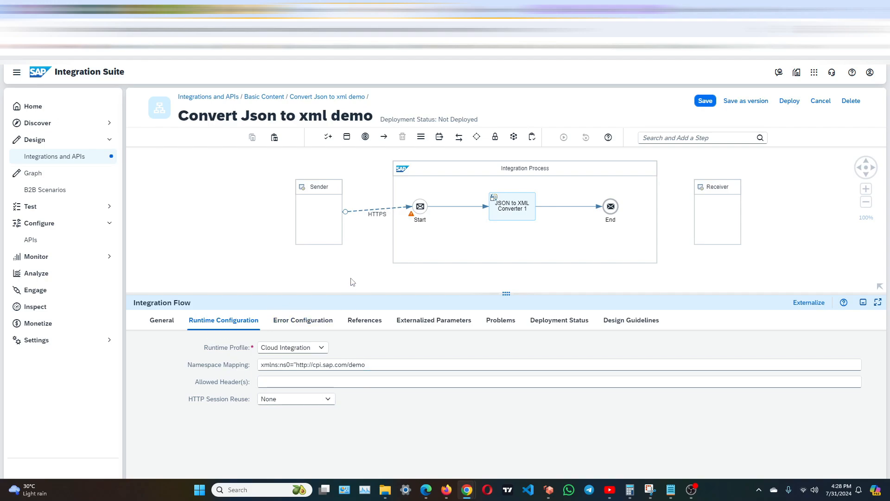
{"action": "left_click", "coordinate": [514, 214]}
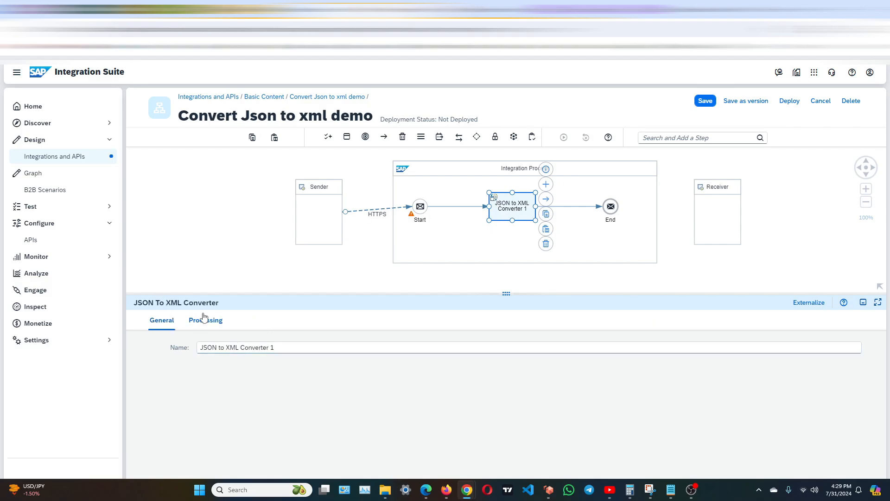
{"action": "left_click", "coordinate": [208, 321]}
{"action": "left_click", "coordinate": [823, 416]}
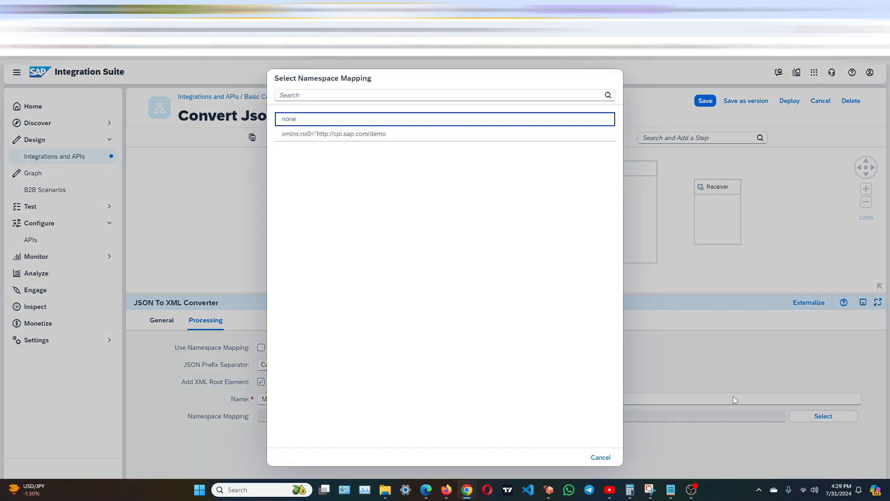
{"action": "left_click", "coordinate": [324, 137]}
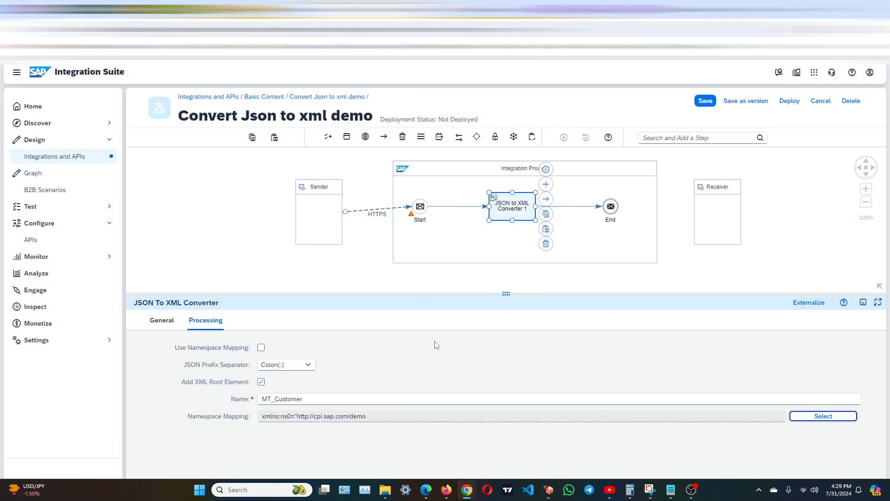
Shift the JSON to XML Converter slightly toward the Start event and add a Content Modifier directly after it.
{"action": "left_click_drag", "start_coordinate": [497, 215], "coordinate": [487, 214]}
{"action": "left_click", "coordinate": [564, 229]}
{"action": "left_click", "coordinate": [507, 214]}
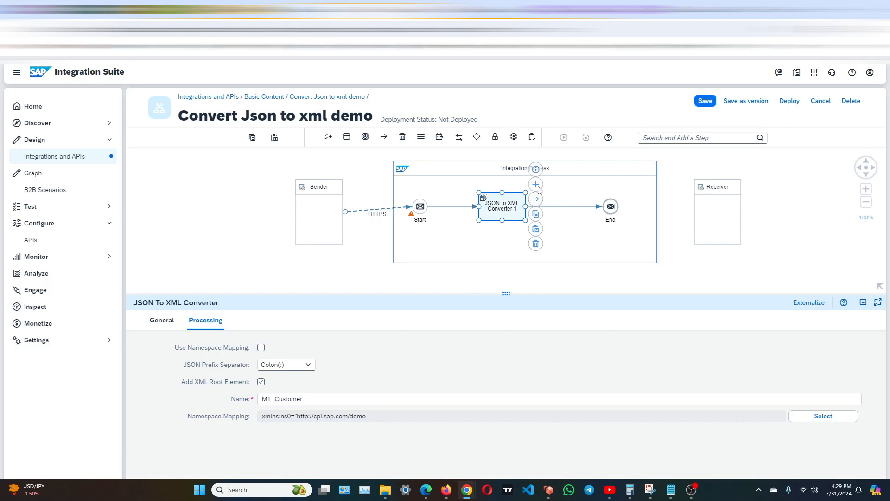
{"action": "left_click", "coordinate": [536, 185]}
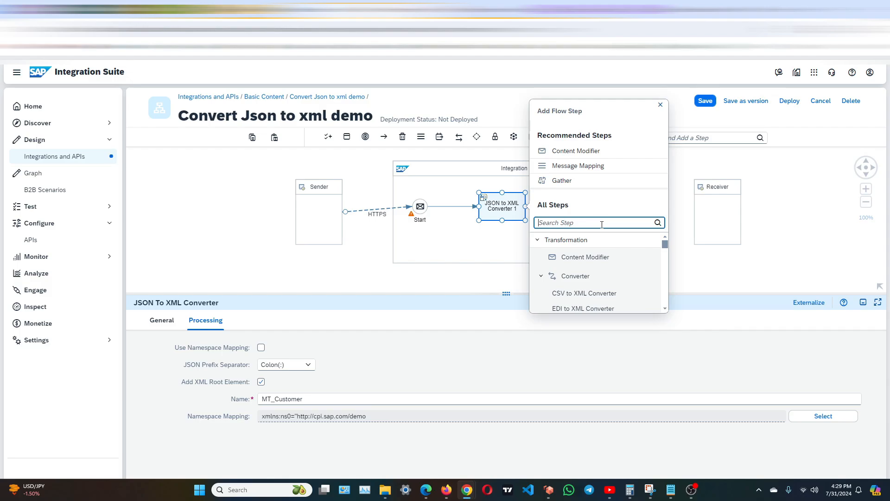
{"action": "left_click", "coordinate": [621, 258]}
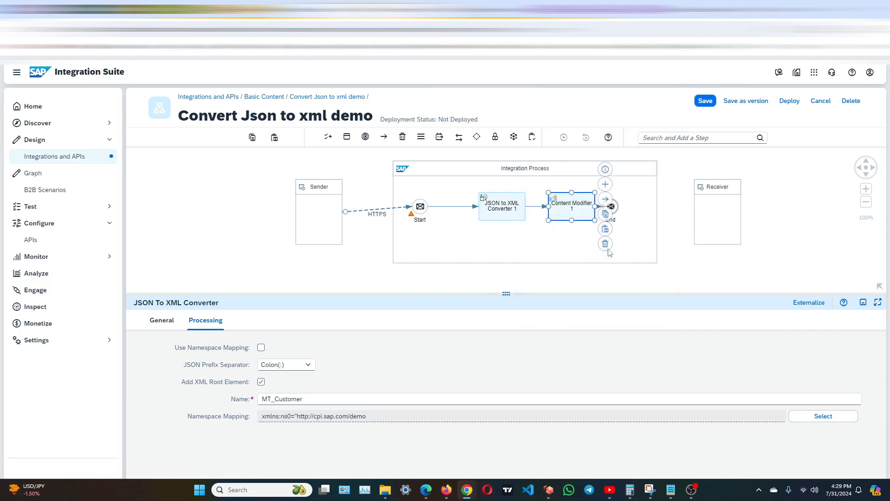
Create a Content-Type message header in the Content Modifier with the constant value application/xml.
{"action": "left_click", "coordinate": [590, 205]}
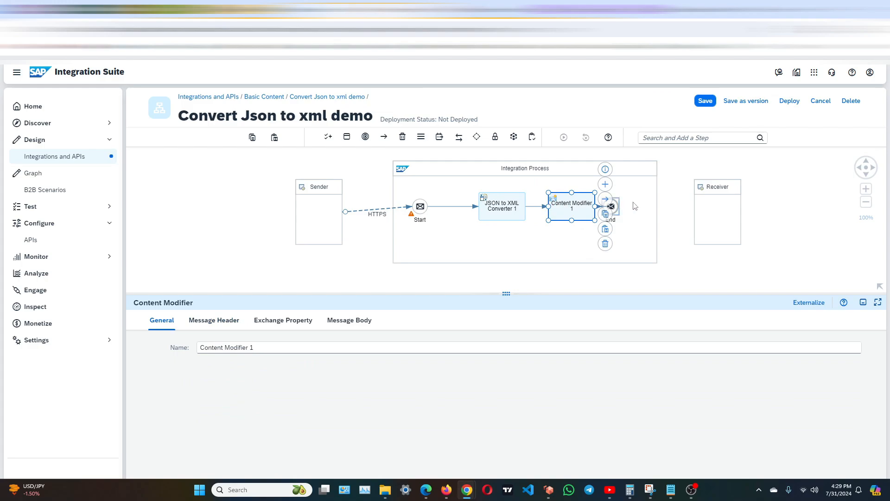
{"action": "left_click", "coordinate": [218, 321]}
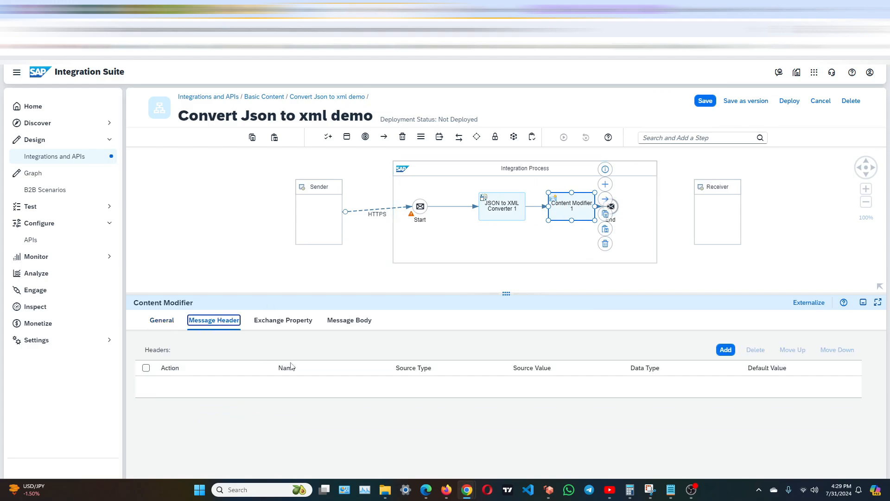
{"action": "left_click", "coordinate": [726, 350]}
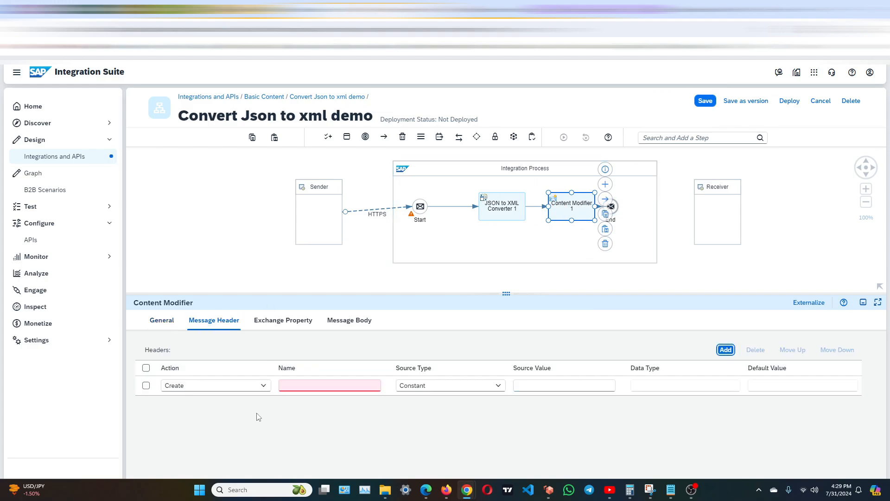
{"action": "left_click", "coordinate": [300, 388]}
{"action": "left_click", "coordinate": [294, 388]}
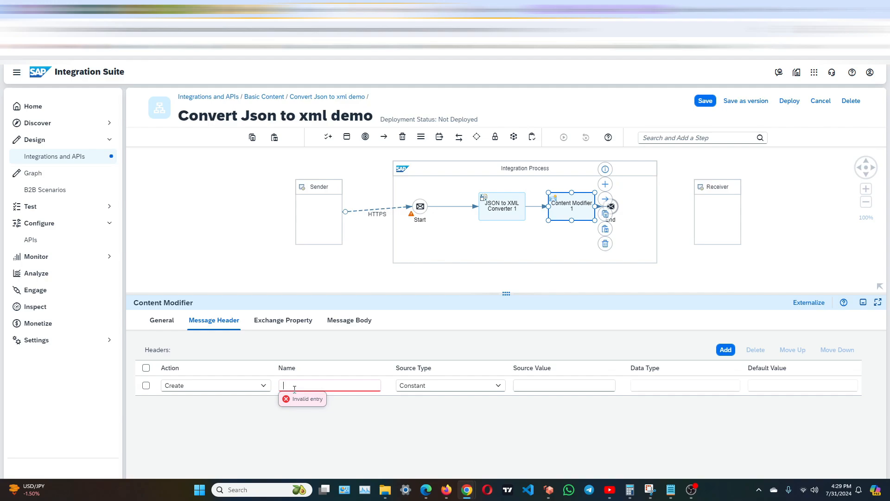
{"action": "type", "text": "Content-Type"}
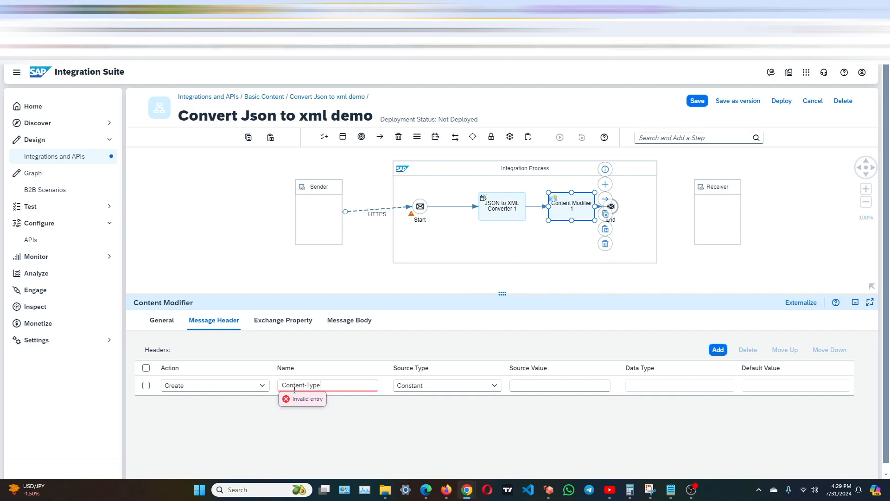
{"action": "left_click", "coordinate": [552, 384]}
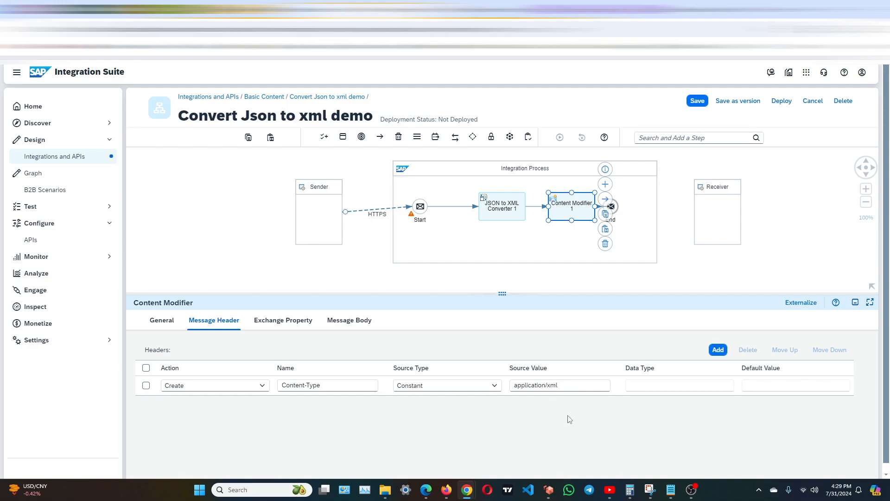
{"action": "left_click", "coordinate": [784, 204]}
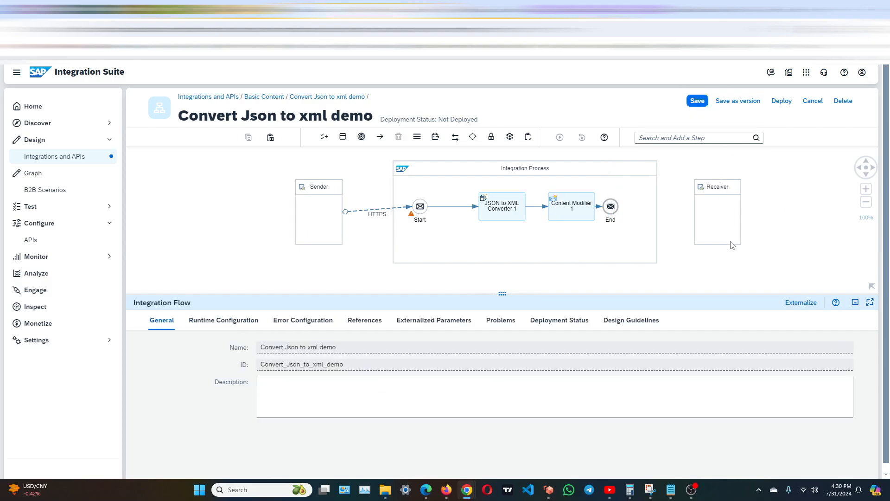
Review the JSON to XML Converter's processing settings and the Content Modifier's message header.
{"action": "scroll", "coordinate": [723, 256], "scroll_direction": "up", "scroll_amount": 4}
{"action": "scroll", "coordinate": [713, 271], "scroll_direction": "down", "scroll_amount": 4}
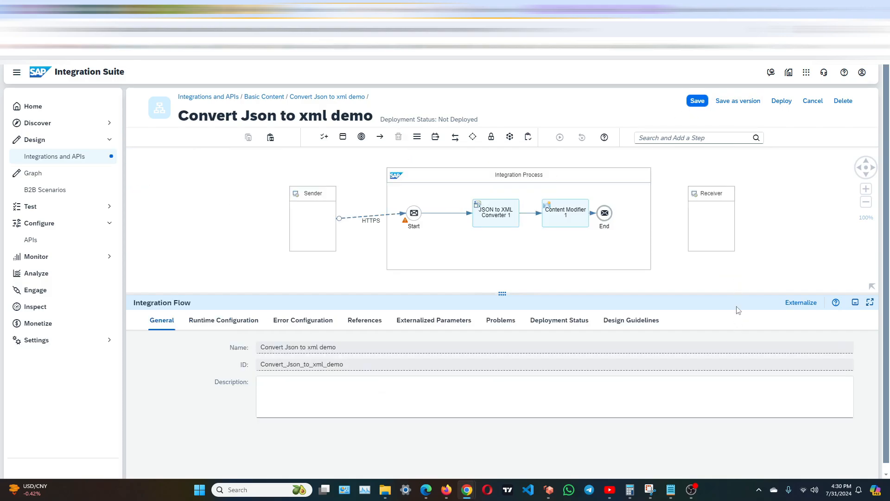
{"action": "key", "text": "ctrl+plus"}
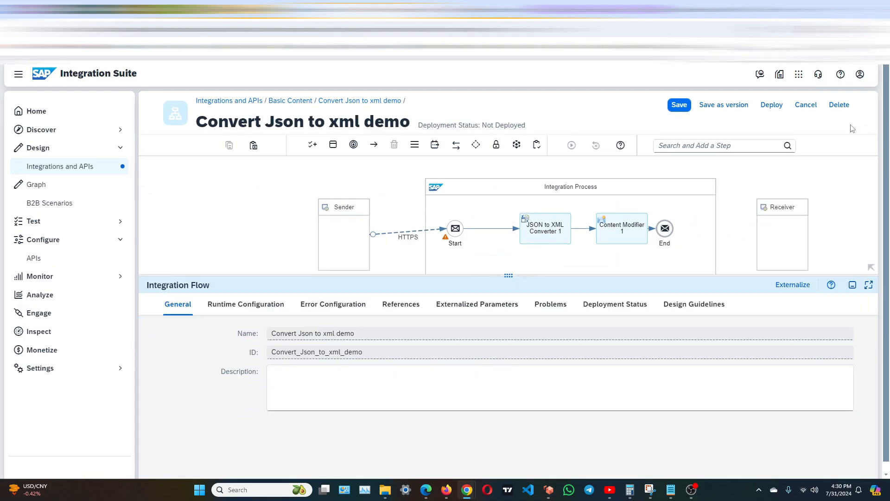
{"action": "key", "text": "ctrl+plus"}
{"action": "key", "text": "ctrl+minus"}
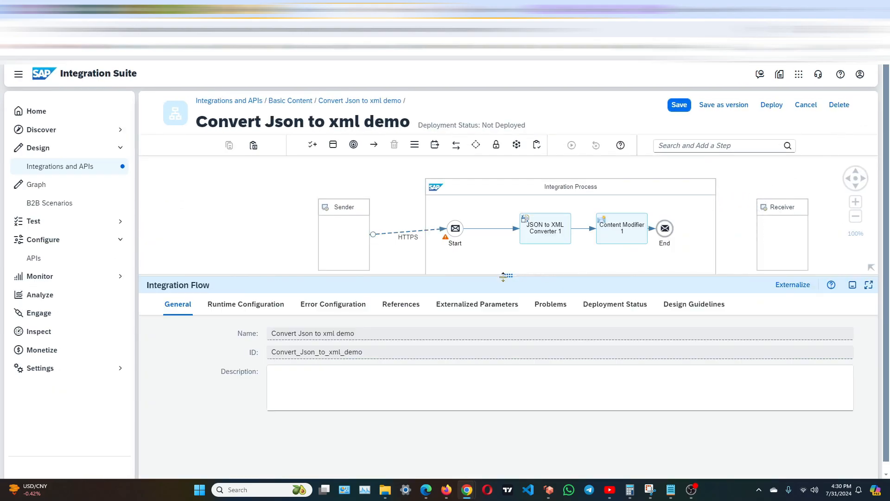
{"action": "left_click_drag", "start_coordinate": [503, 277], "coordinate": [467, 306]}
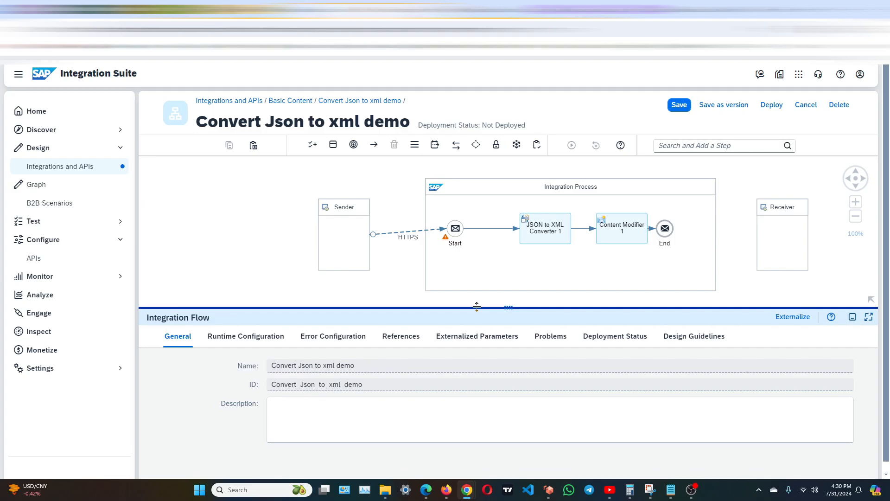
{"action": "left_click", "coordinate": [548, 230]}
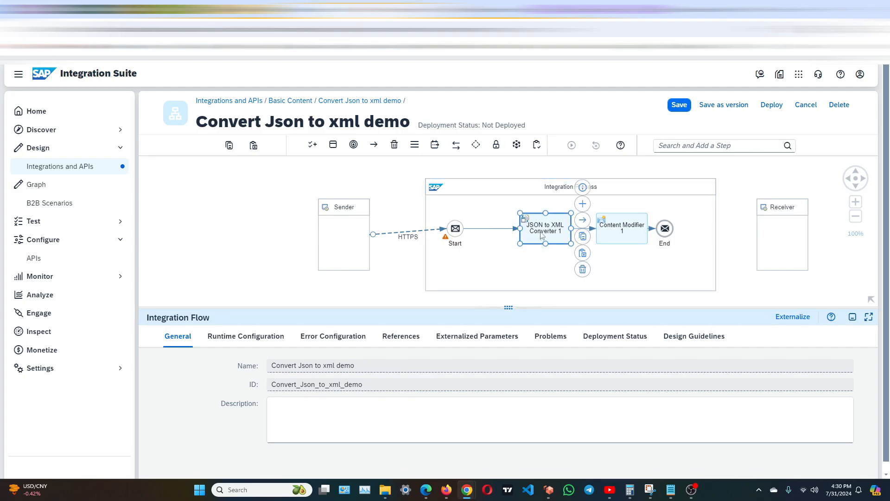
{"action": "left_click", "coordinate": [233, 337]}
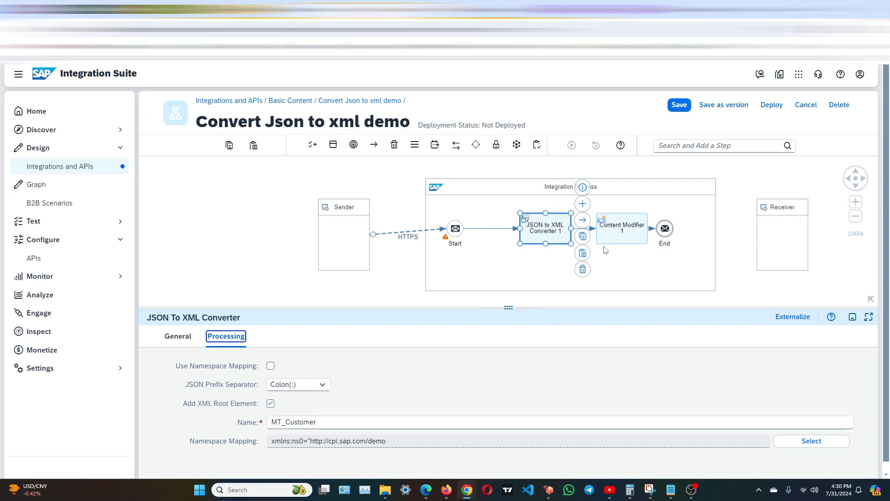
{"action": "left_click", "coordinate": [612, 234]}
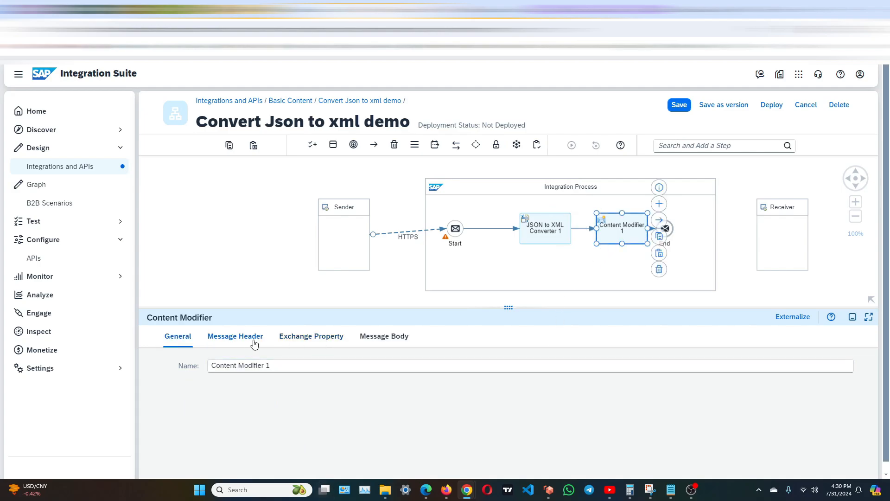
{"action": "left_click", "coordinate": [255, 342]}
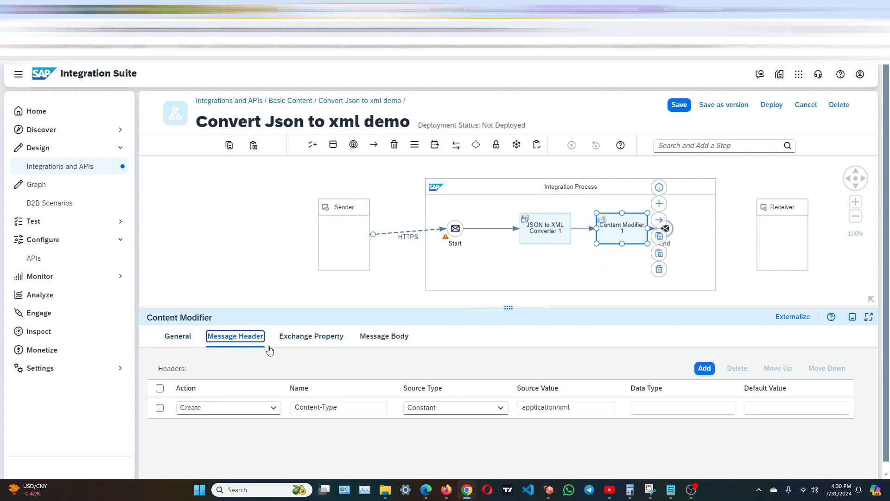
{"action": "left_click", "coordinate": [748, 286]}
Save the integration flow and deploy it on the Cloud Integration runtime profile.
{"action": "left_click", "coordinate": [679, 105]}
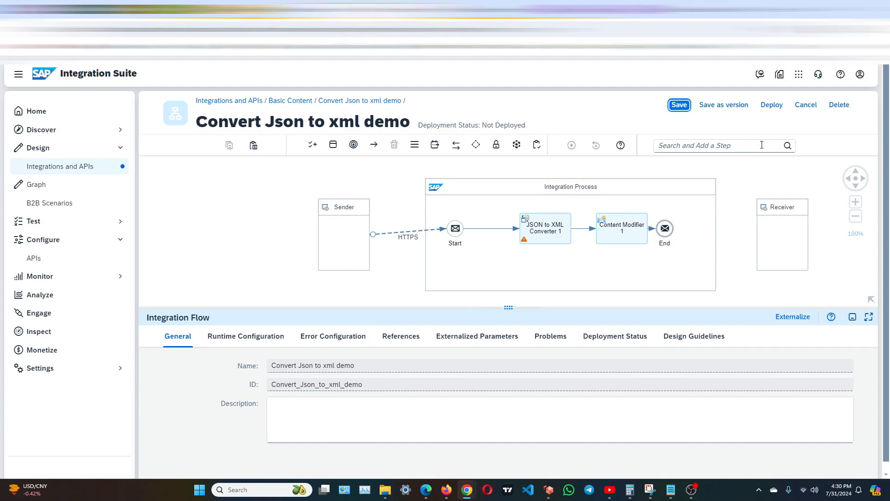
{"action": "left_click", "coordinate": [771, 105]}
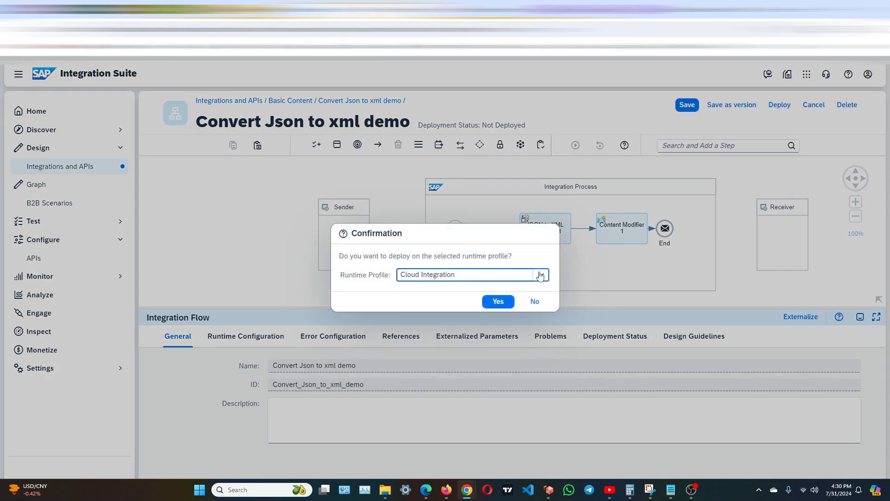
{"action": "left_click", "coordinate": [497, 302]}
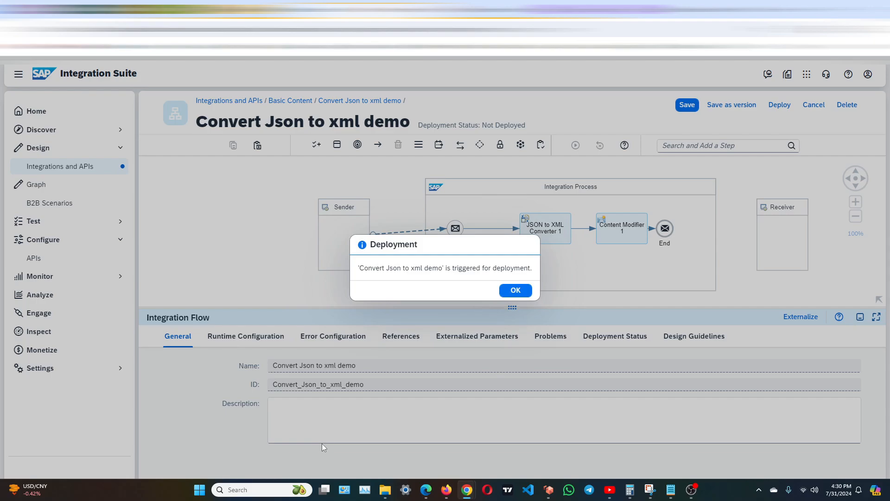
{"action": "left_click", "coordinate": [514, 290]}
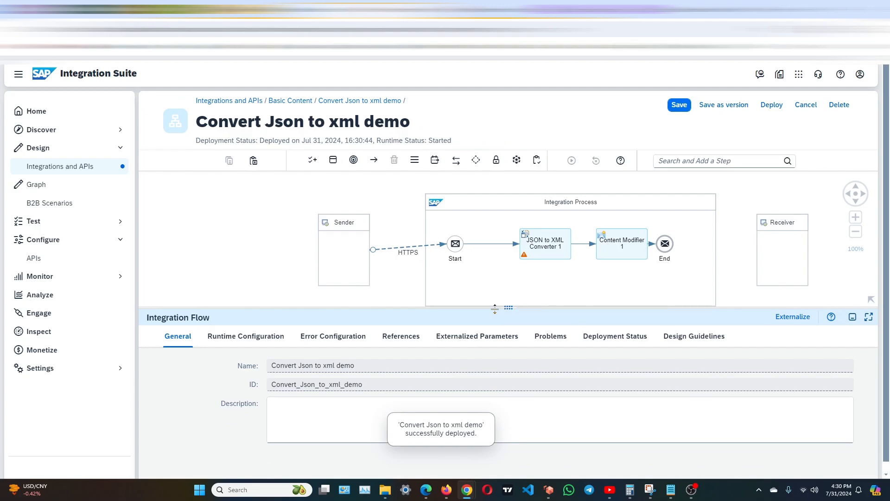
Check the flow's deployment status, view its entry in Manage Integration Content, and refresh the artifact list to look for its endpoint.
{"action": "left_click", "coordinate": [581, 340]}
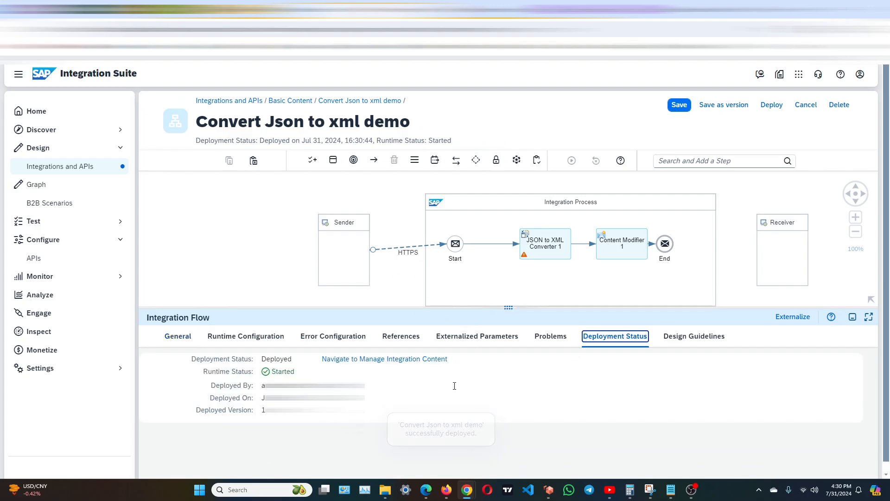
{"action": "left_click", "coordinate": [346, 360]}
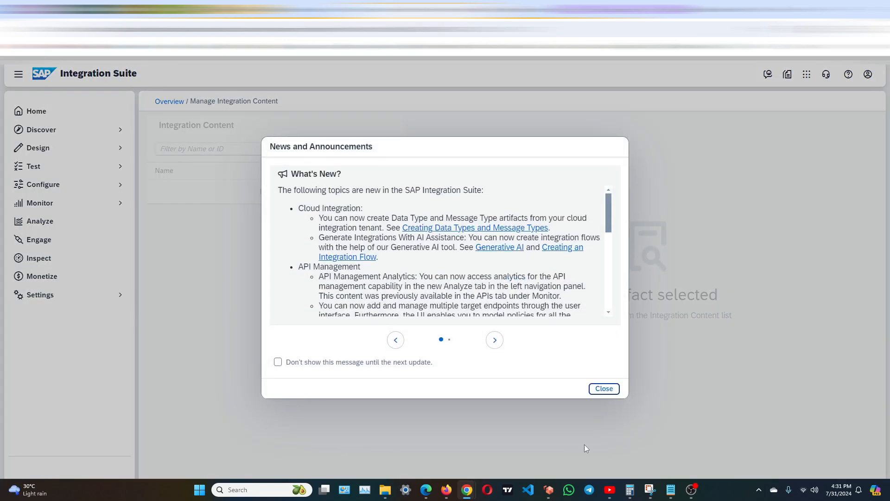
{"action": "left_click", "coordinate": [604, 391]}
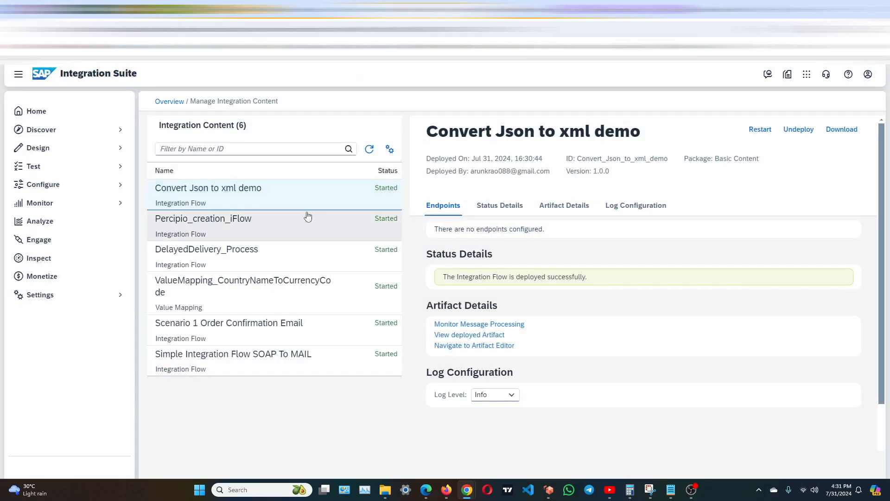
{"action": "left_click", "coordinate": [369, 156]}
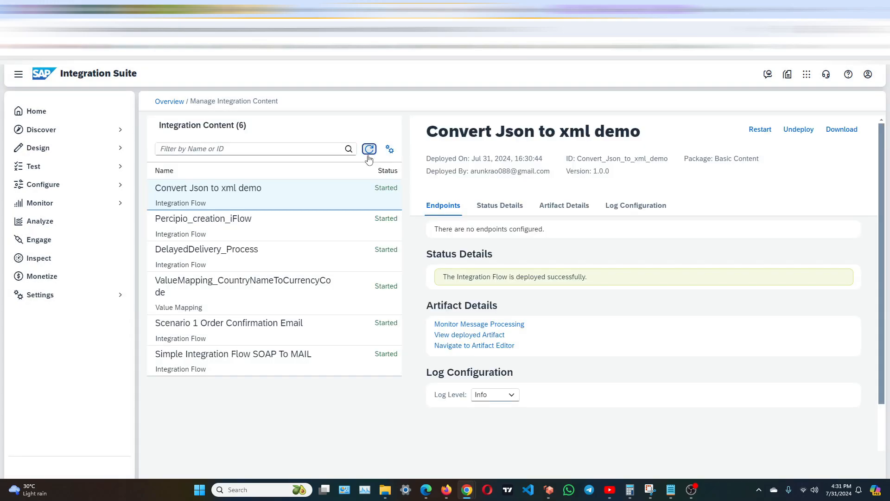
Refresh the Convert Json to xml demo artifact's details and copy its endpoint URL.
{"action": "left_click", "coordinate": [368, 156]}
{"action": "left_click", "coordinate": [335, 221]}
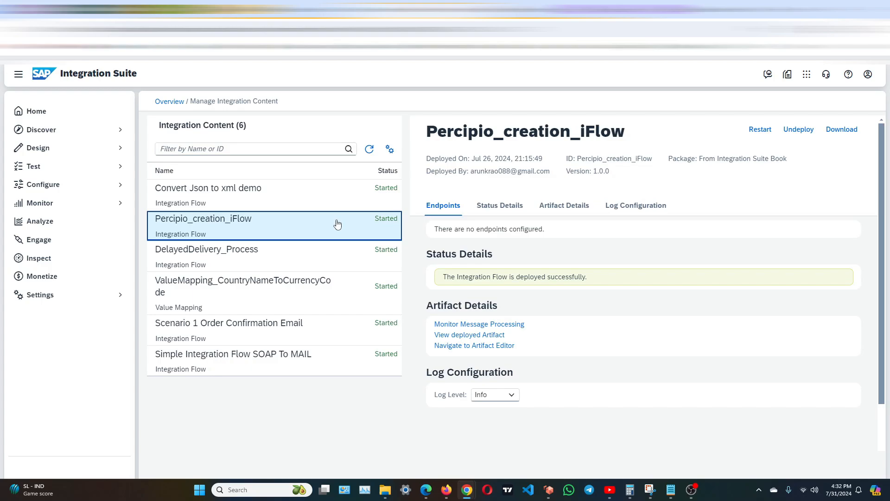
{"action": "left_click", "coordinate": [343, 197]}
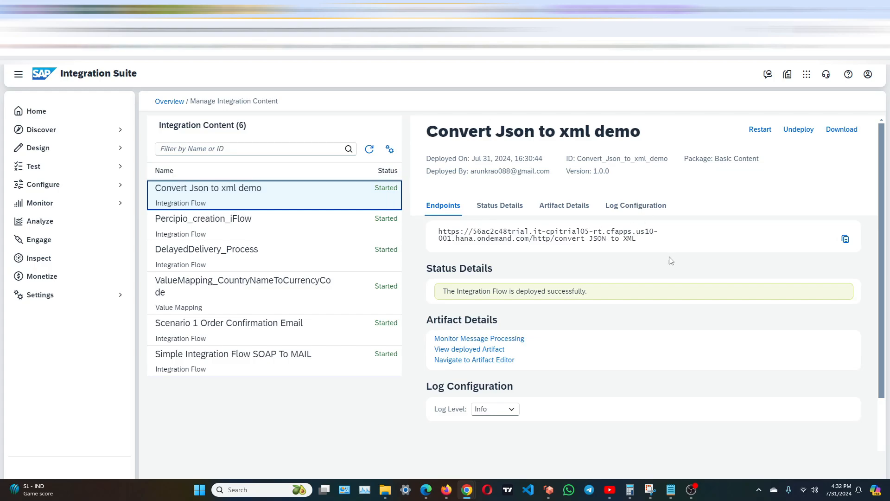
{"action": "left_click", "coordinate": [846, 239]}
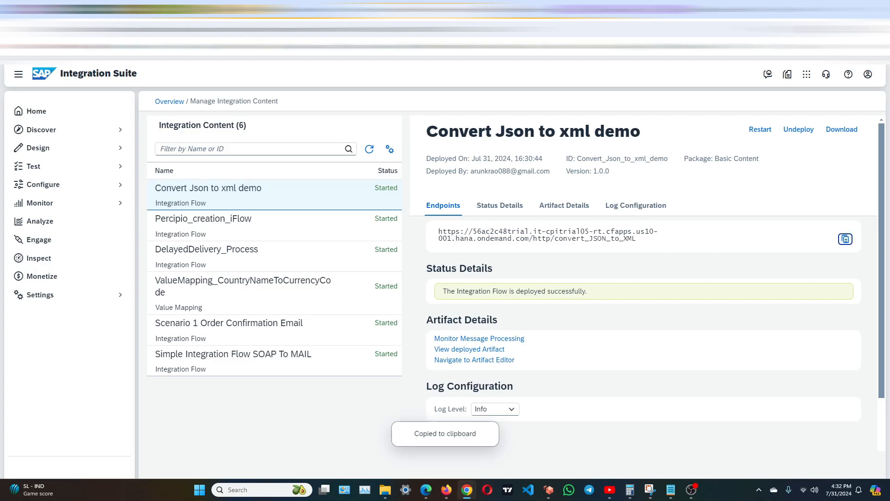
Open the API Test Console and set up a GET request to the copied convert_JSON_to_XML endpoint.
{"action": "left_click", "coordinate": [77, 207]}
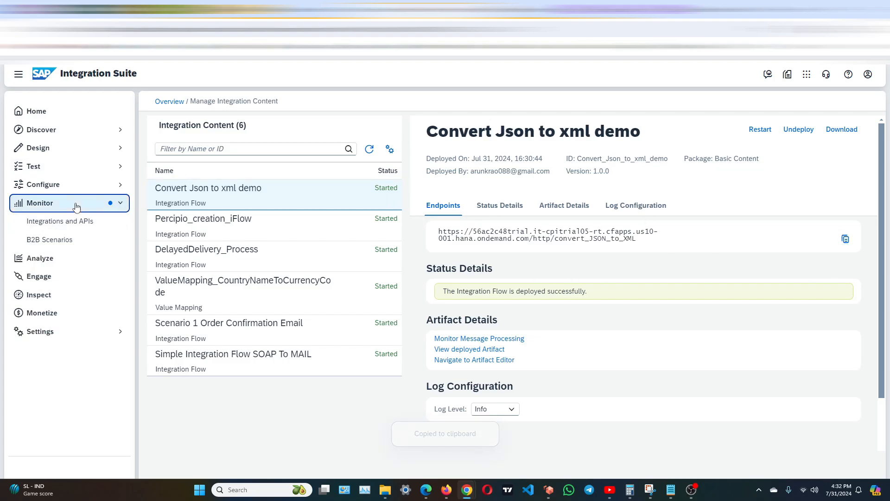
{"action": "left_click", "coordinate": [91, 174]}
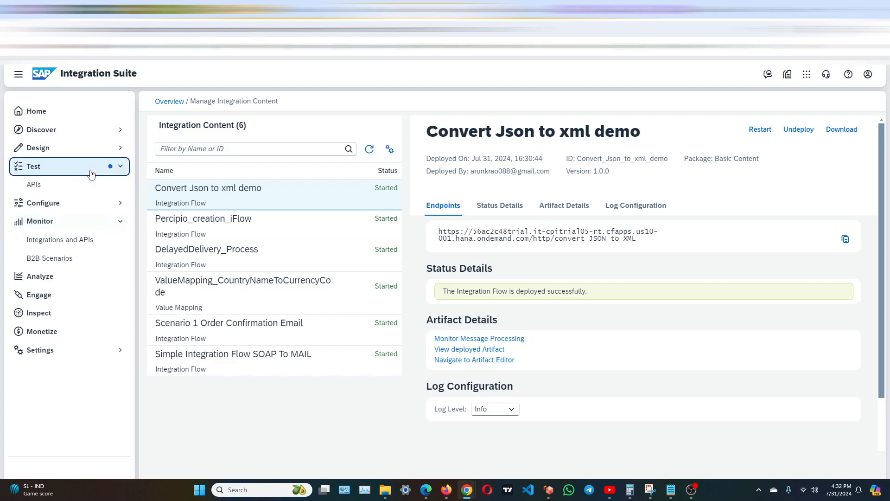
{"action": "left_click", "coordinate": [61, 186]}
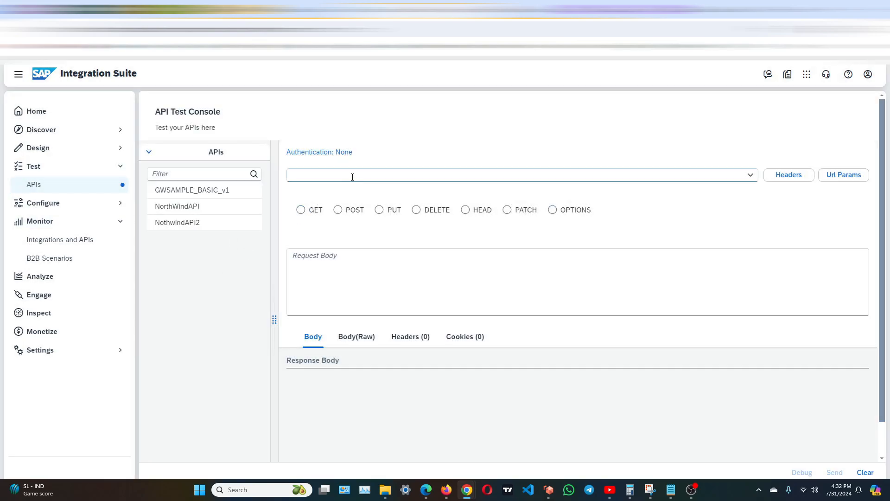
{"action": "left_click", "coordinate": [358, 174]}
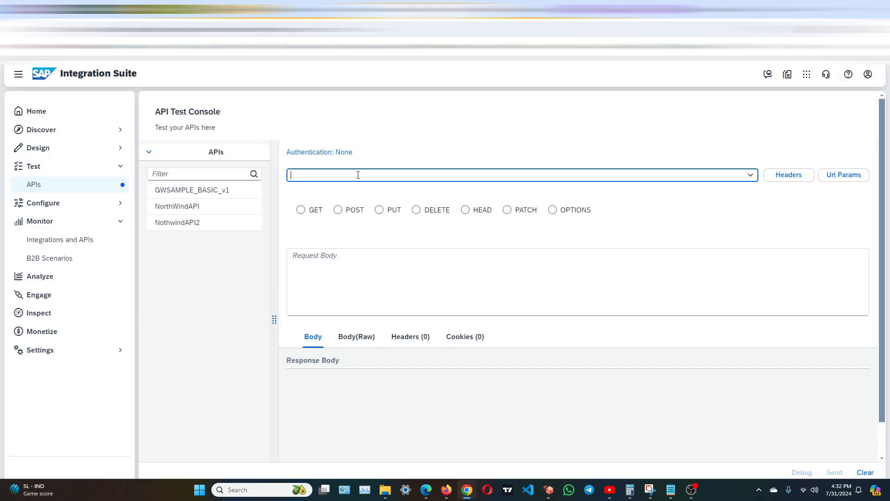
{"action": "left_click", "coordinate": [357, 155]}
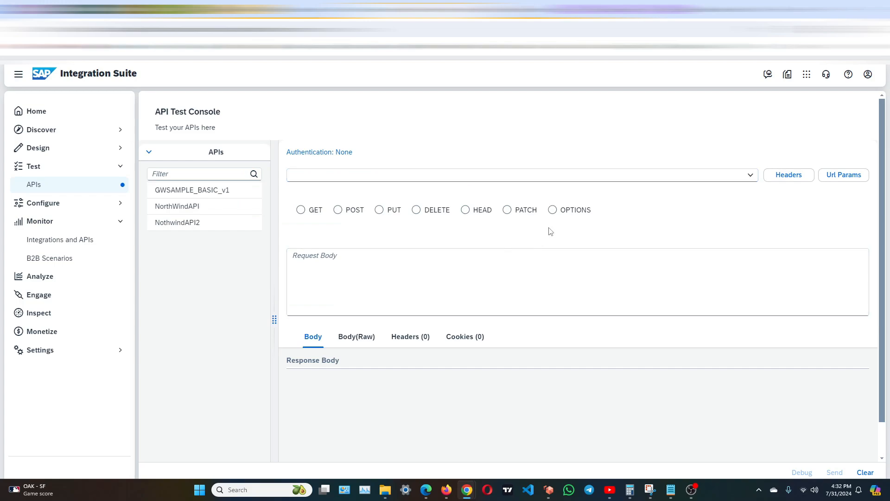
{"action": "left_click", "coordinate": [301, 210]}
{"action": "left_click", "coordinate": [349, 173]}
{"action": "key", "text": "ctrl+v"}
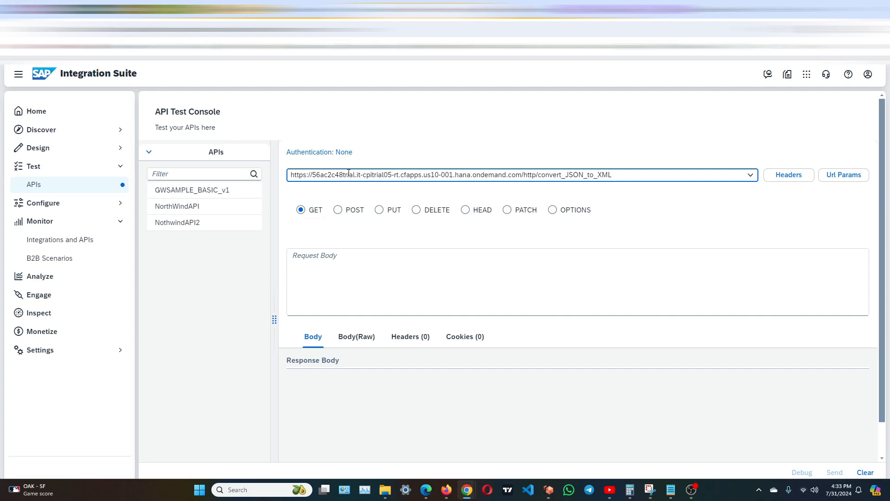
{"action": "left_click", "coordinate": [724, 202]}
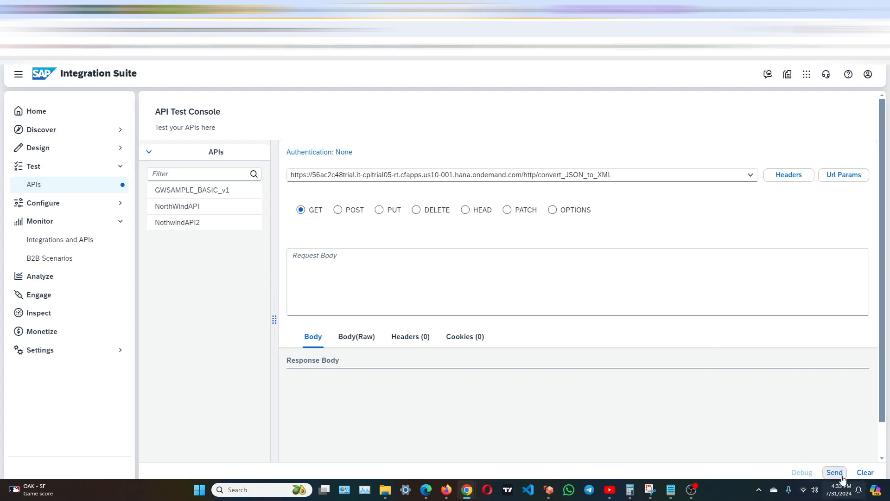
Copy the source JSON from the Source Data text file into the request body and send the request.
{"action": "left_click", "coordinate": [385, 284]}
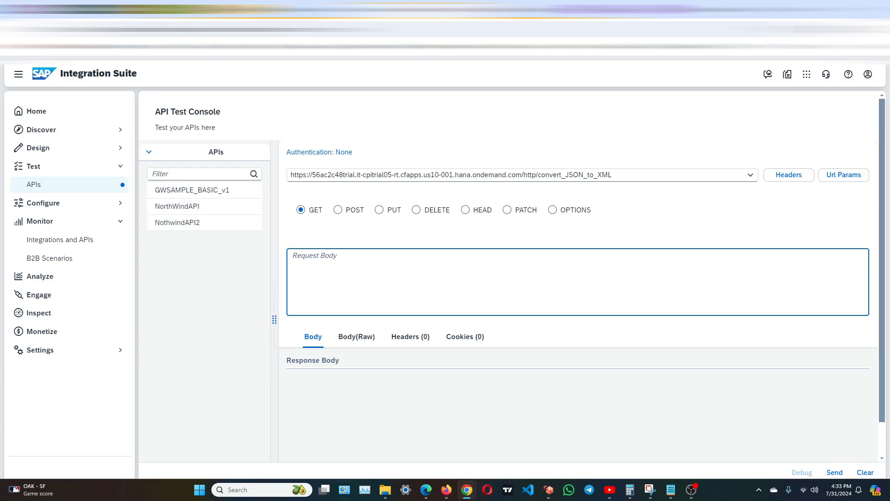
{"action": "left_click", "coordinate": [671, 490]}
{"action": "left_click", "coordinate": [403, 360]}
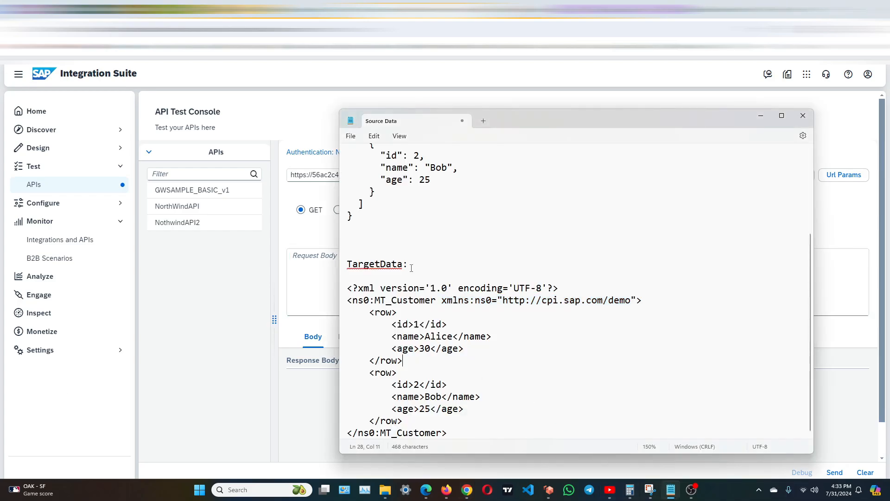
{"action": "scroll", "coordinate": [412, 267], "scroll_direction": "up", "scroll_amount": 3}
{"action": "left_click_drag", "start_coordinate": [382, 355], "coordinate": [348, 181]}
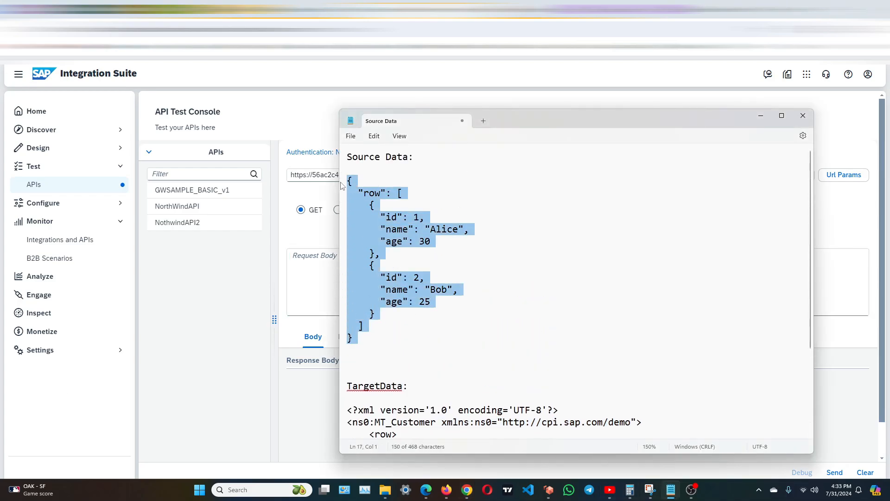
{"action": "right_click", "coordinate": [362, 209]}
{"action": "left_click", "coordinate": [409, 258]}
{"action": "left_click", "coordinate": [294, 241]}
{"action": "left_click", "coordinate": [318, 264]}
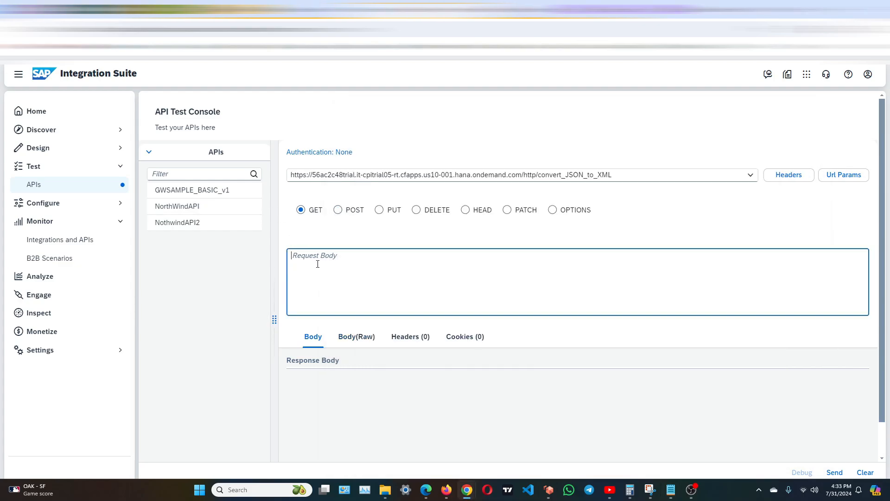
{"action": "key", "text": "ctrl+v"}
{"action": "left_click", "coordinate": [835, 473]}
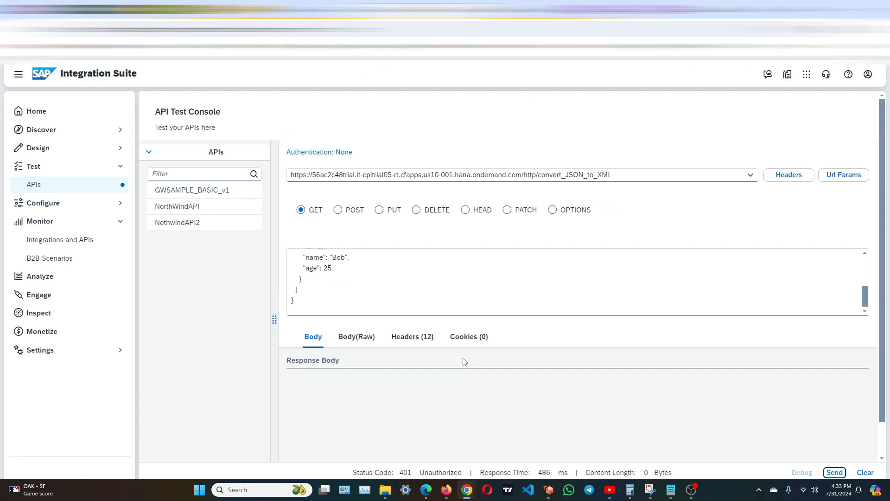
Examine the response's raw body, formatted body and headers for the cause of the failed request.
{"action": "left_click", "coordinate": [349, 343]}
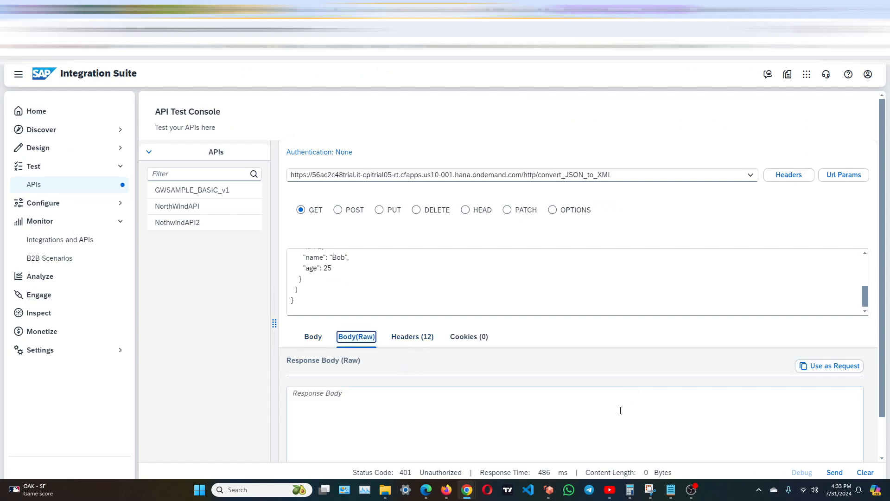
{"action": "scroll", "coordinate": [592, 432], "scroll_direction": "down", "scroll_amount": 1}
{"action": "scroll", "coordinate": [584, 433], "scroll_direction": "up", "scroll_amount": 1}
{"action": "scroll", "coordinate": [510, 408], "scroll_direction": "down", "scroll_amount": 1}
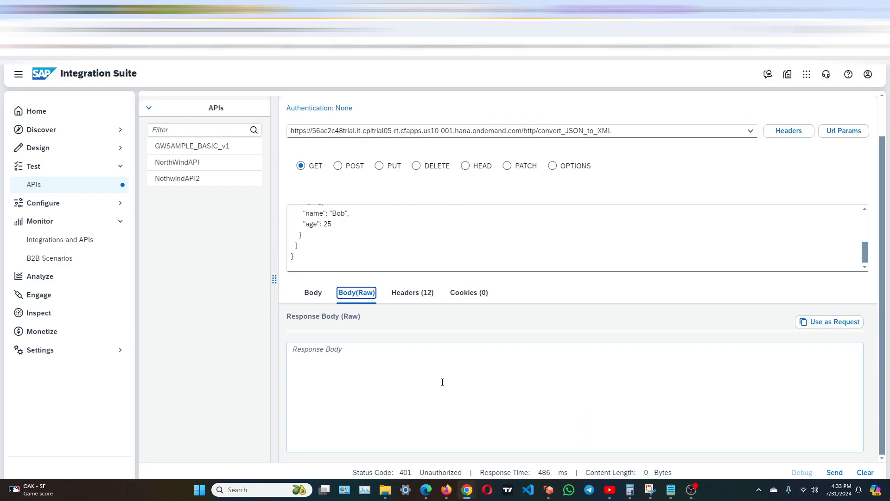
{"action": "left_click", "coordinate": [311, 300]}
{"action": "left_click", "coordinate": [400, 300]}
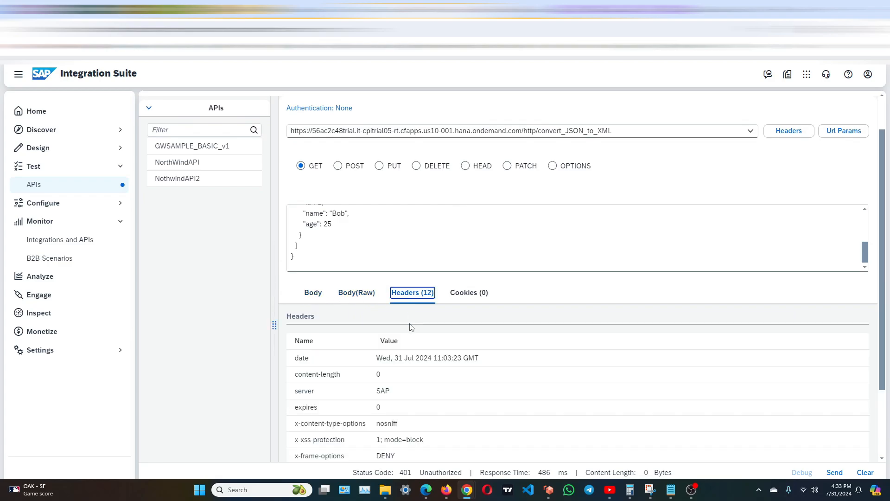
{"action": "scroll", "coordinate": [442, 438], "scroll_direction": "down", "scroll_amount": 2}
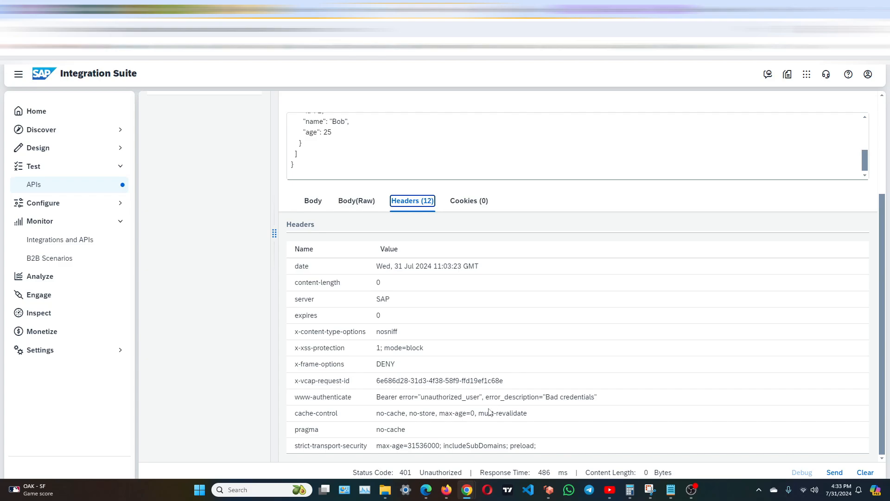
{"action": "scroll", "coordinate": [490, 413], "scroll_direction": "up", "scroll_amount": 3}
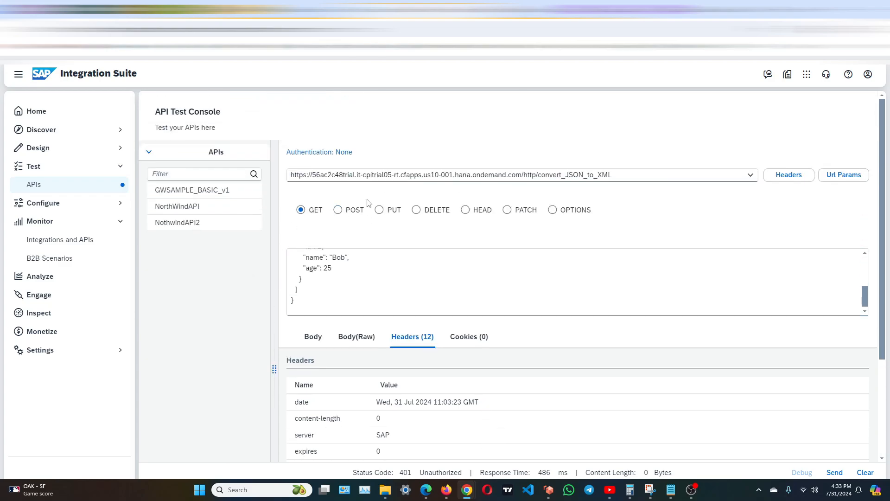
Set the request's authentication to Basic Authentication with the client ID and client secret.
{"action": "left_click", "coordinate": [343, 153]}
{"action": "left_click", "coordinate": [284, 253]}
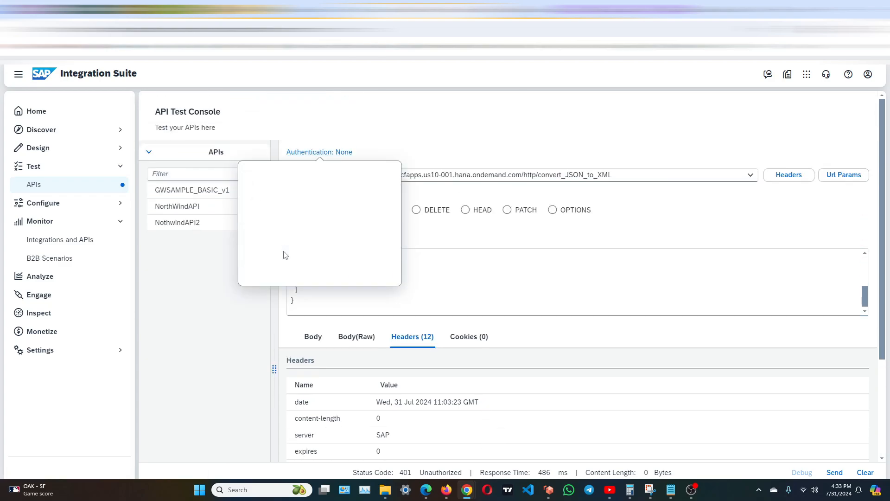
{"action": "left_click", "coordinate": [315, 191]}
{"action": "key", "text": "ctrl+v"}
{"action": "left_click", "coordinate": [288, 220]}
{"action": "key", "text": "ctrl+v"}
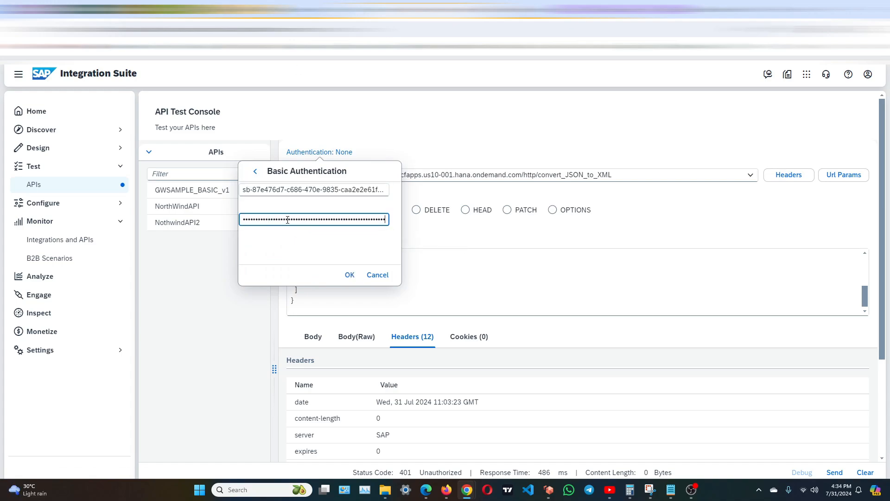
{"action": "left_click", "coordinate": [349, 274]}
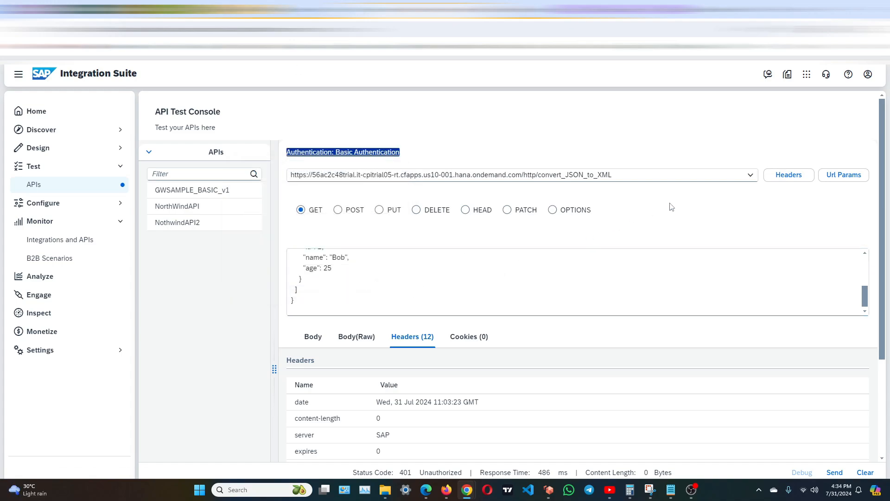
Resend the authenticated request and review the response headers.
{"action": "left_click", "coordinate": [699, 213]}
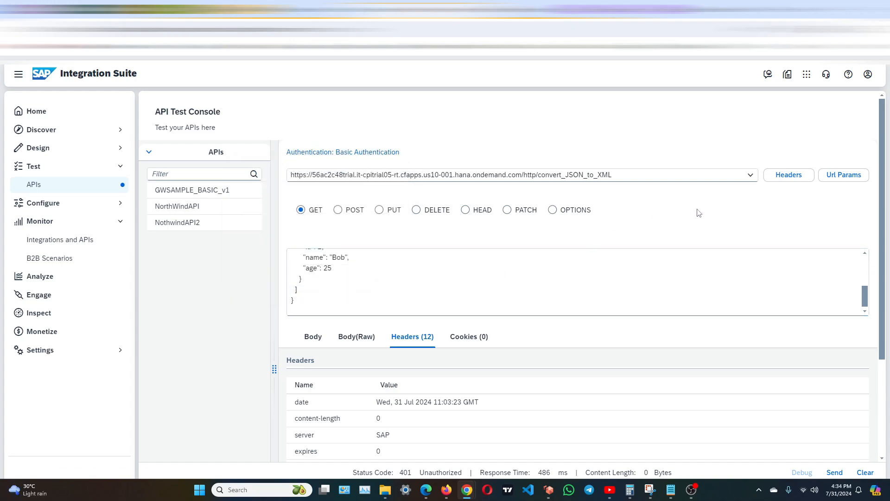
{"action": "left_click", "coordinate": [835, 472]}
{"action": "scroll", "coordinate": [532, 382], "scroll_direction": "down", "scroll_amount": 3}
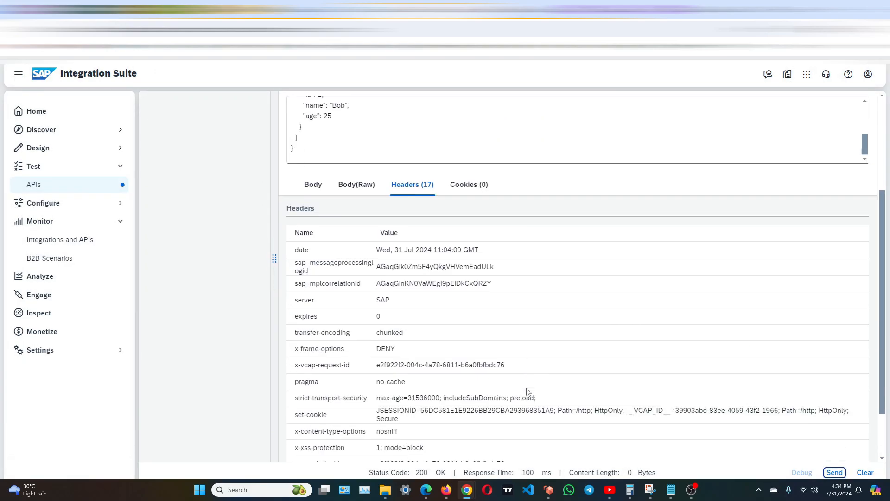
{"action": "scroll", "coordinate": [526, 392], "scroll_direction": "down", "scroll_amount": 1}
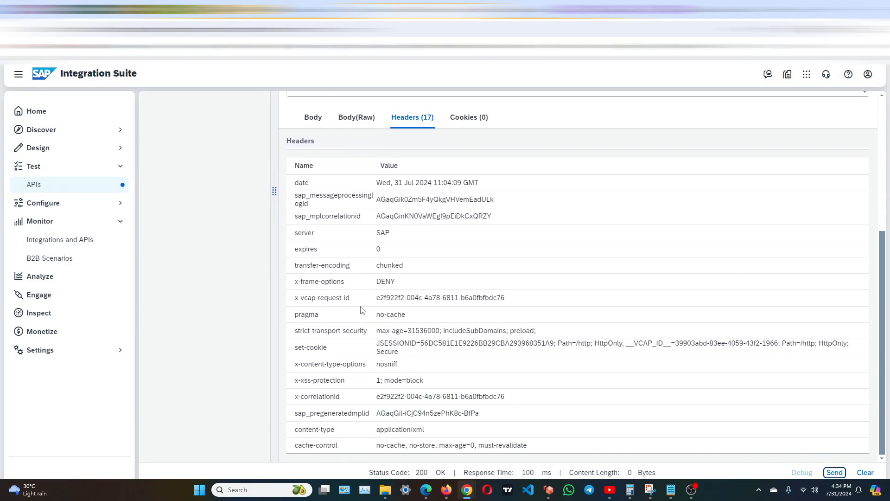
{"action": "scroll", "coordinate": [363, 311], "scroll_direction": "up", "scroll_amount": 4}
Compare the response's formatted and raw XML body with the JSON request body.
{"action": "left_click", "coordinate": [313, 273]}
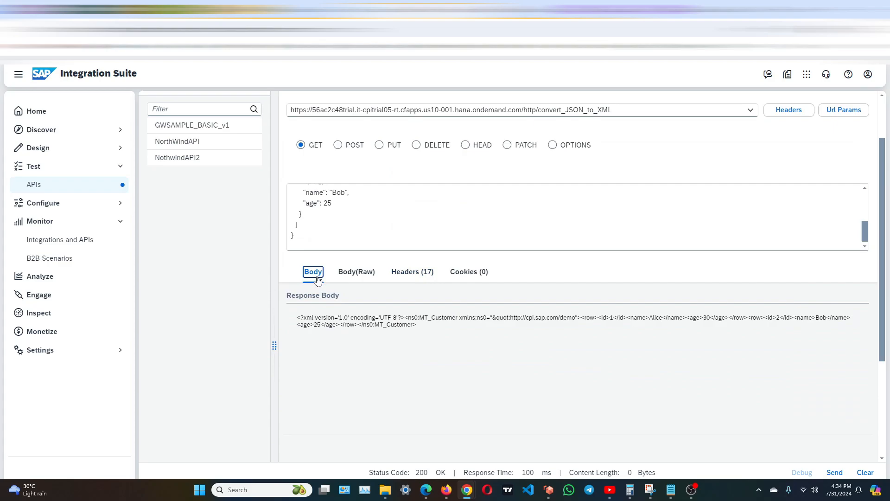
{"action": "left_click", "coordinate": [364, 274]}
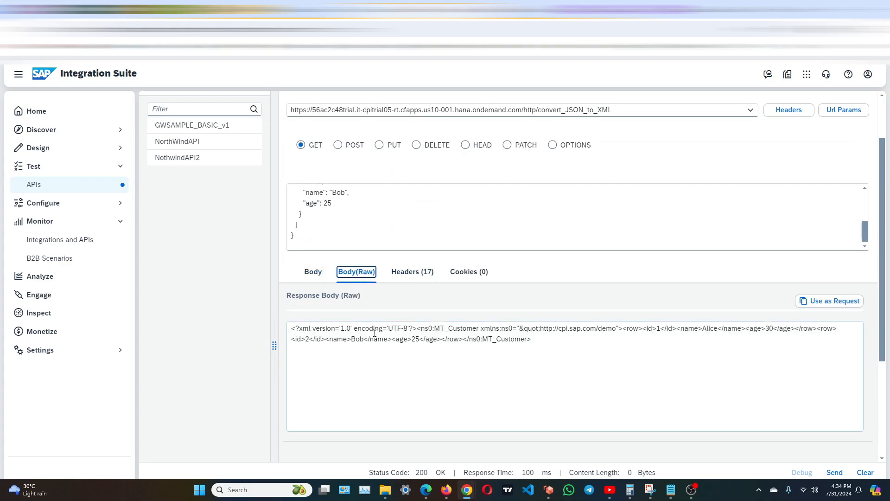
{"action": "left_click", "coordinate": [313, 271]}
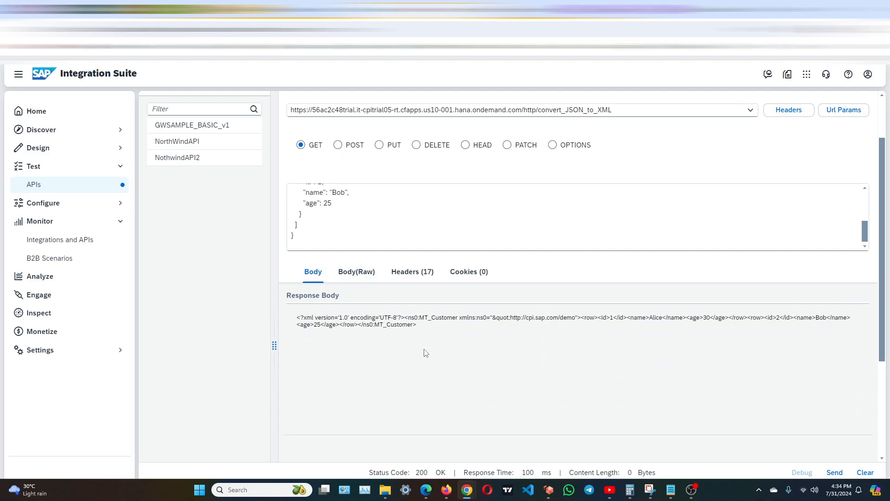
{"action": "left_click_drag", "start_coordinate": [428, 331], "coordinate": [289, 312]}
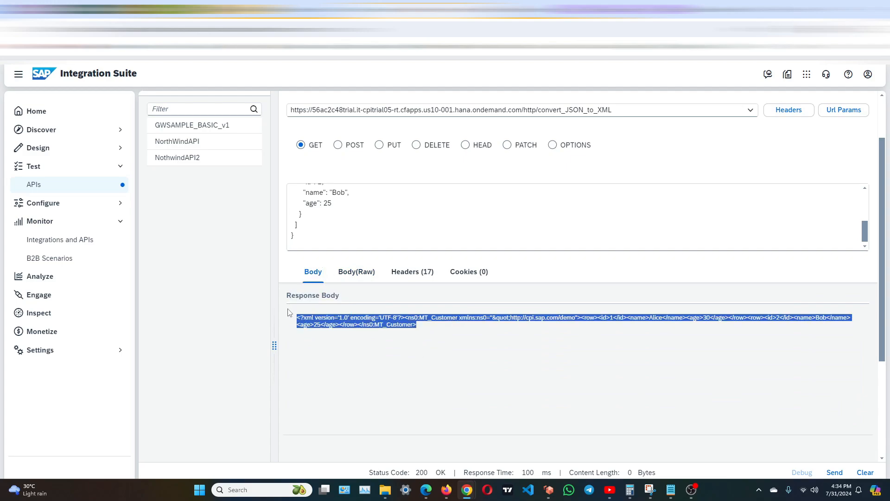
{"action": "scroll", "coordinate": [405, 200], "scroll_direction": "up", "scroll_amount": 3}
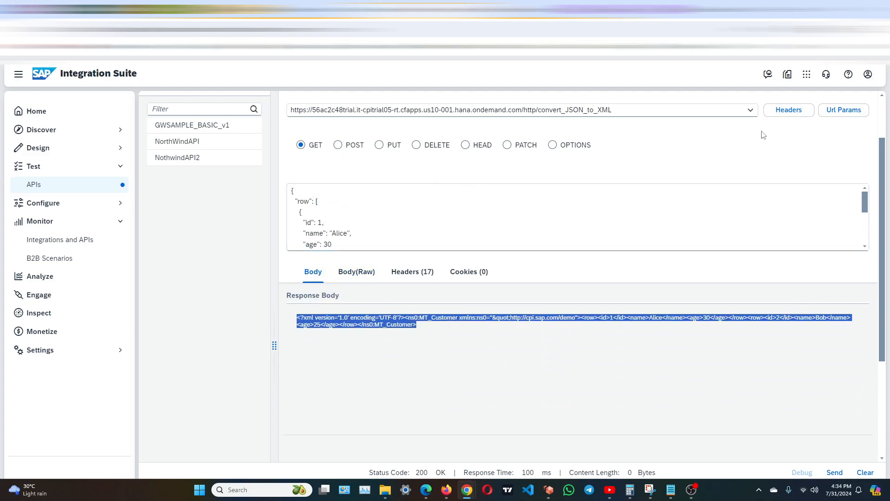
Copy the convert_JSON_to_XML endpoint URL from the API Test Console and set it as the convert_xml_to_json request's URL in Postman.
{"action": "scroll", "coordinate": [724, 158], "scroll_direction": "up", "scroll_amount": 2}
{"action": "left_click", "coordinate": [662, 193]}
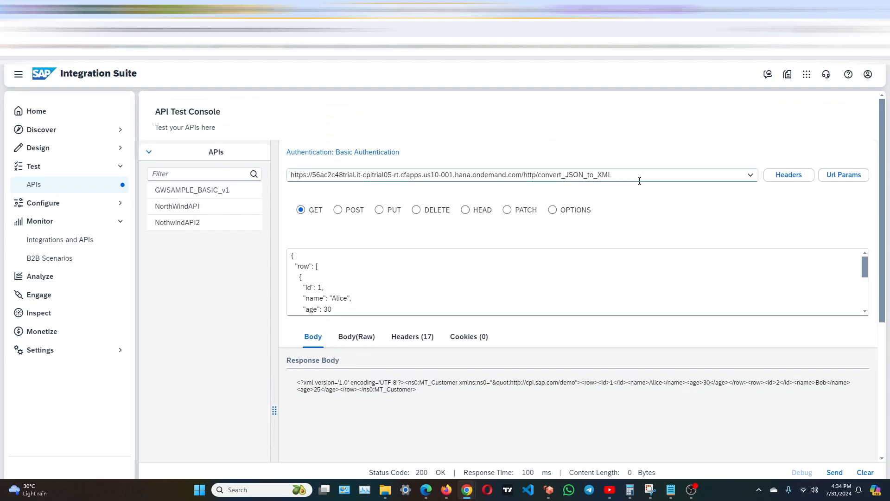
{"action": "left_click_drag", "start_coordinate": [640, 181], "coordinate": [255, 176]}
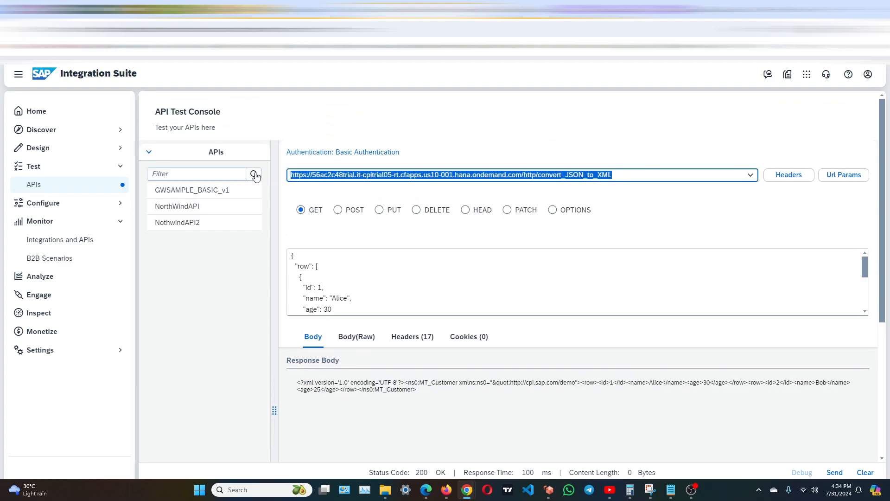
{"action": "left_click", "coordinate": [490, 9]}
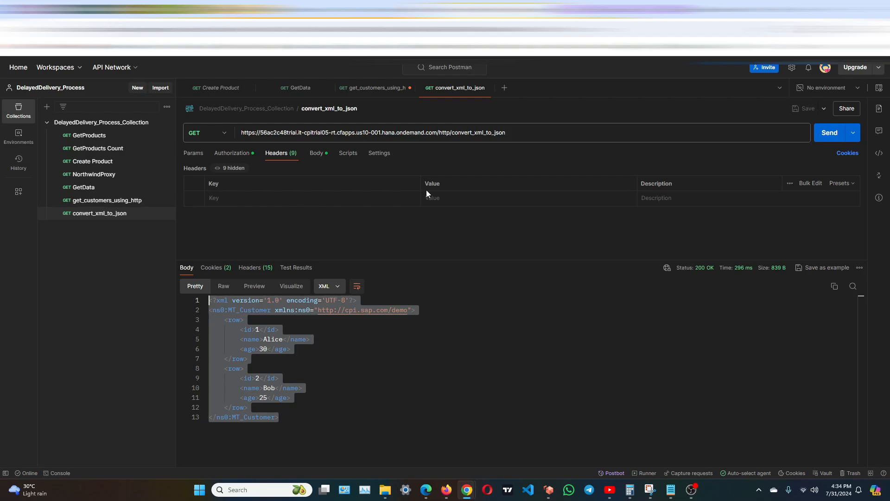
{"action": "left_click_drag", "start_coordinate": [507, 132], "coordinate": [238, 134]}
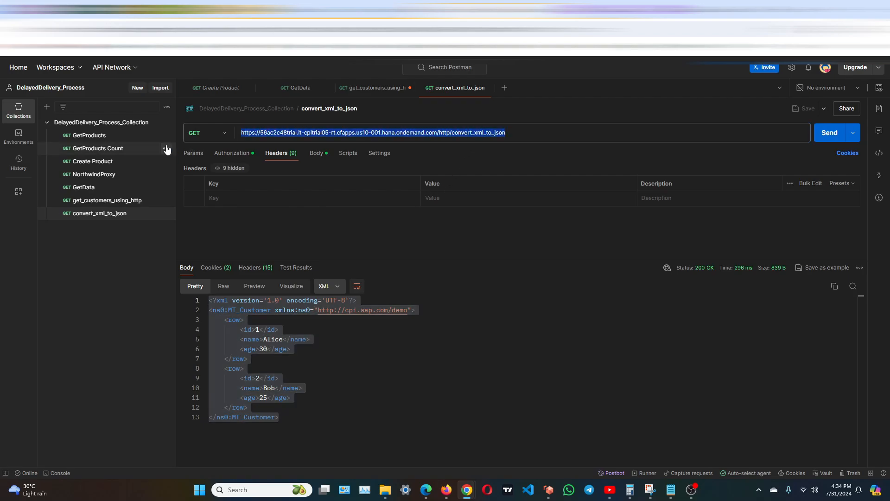
{"action": "key", "text": "ctrl+v"}
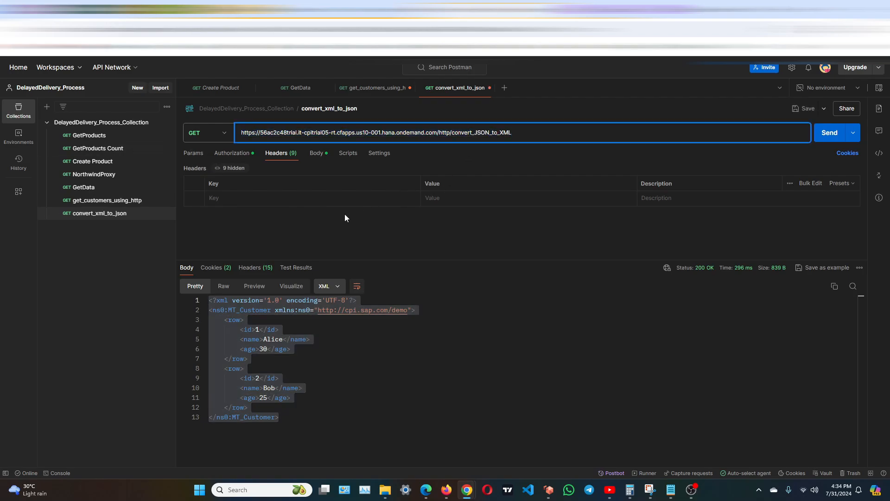
Check the raw JSON request body, clear the old response, and send the GET request.
{"action": "left_click", "coordinate": [319, 153]}
{"action": "left_click", "coordinate": [312, 191]}
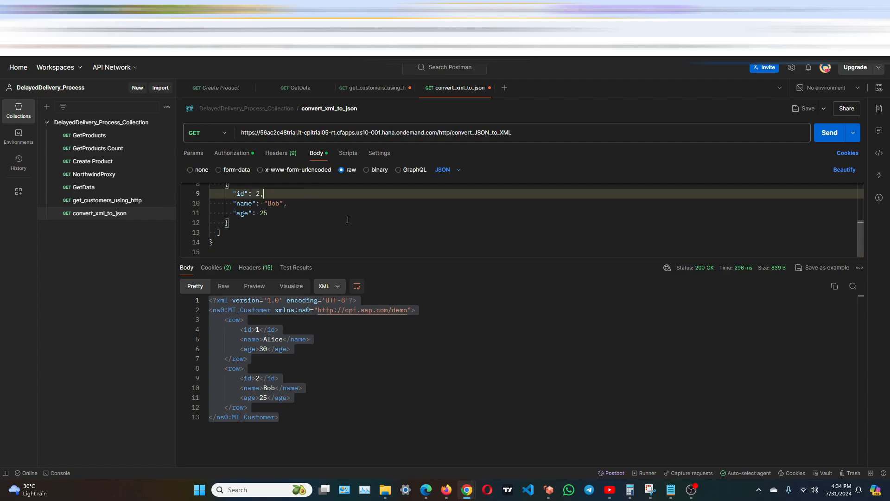
{"action": "left_click", "coordinate": [353, 405]}
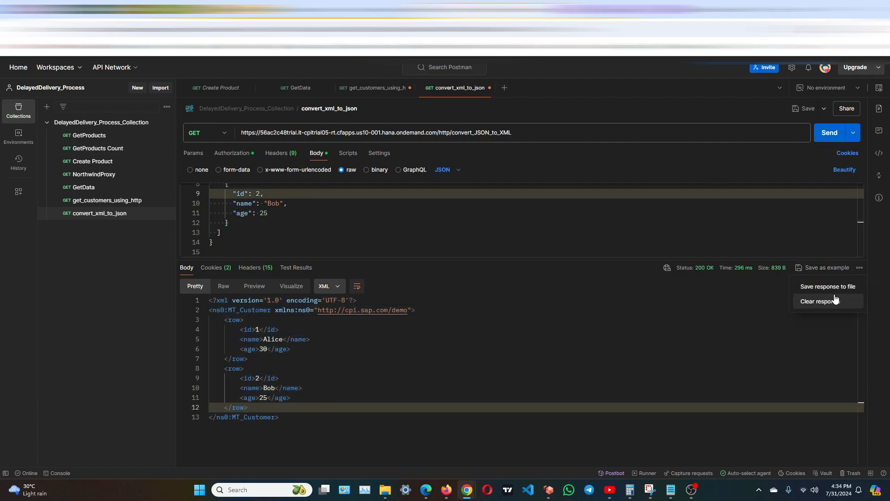
{"action": "left_click", "coordinate": [820, 301]}
{"action": "scroll", "coordinate": [525, 219], "scroll_direction": "up", "scroll_amount": 3}
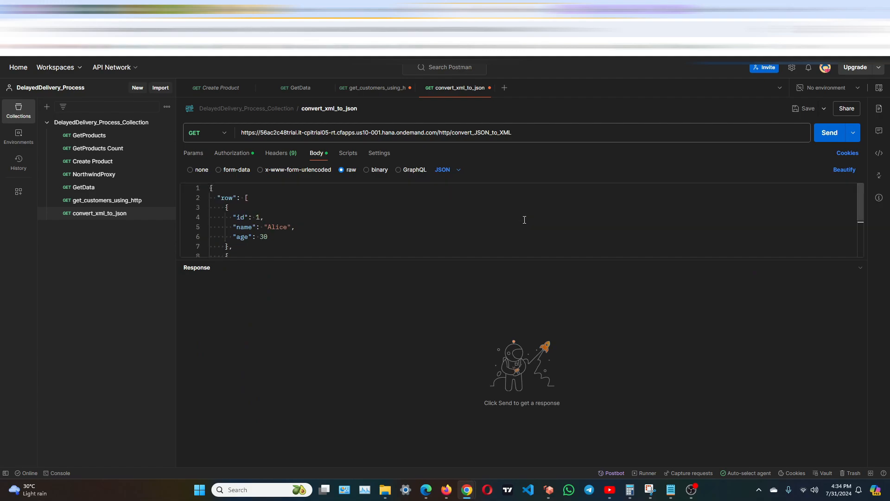
{"action": "scroll", "coordinate": [524, 220], "scroll_direction": "down", "scroll_amount": 1}
{"action": "left_click", "coordinate": [841, 135]}
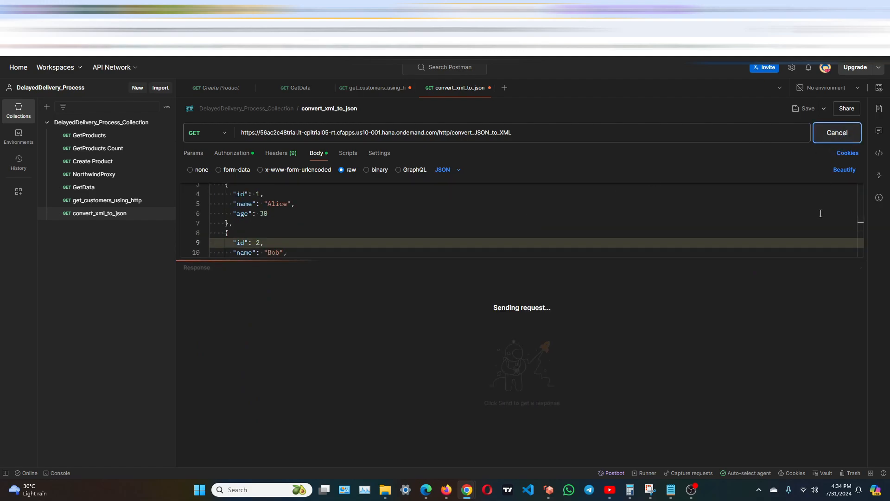
Enlarge the view and compare the XML response with the JSON request body.
{"action": "left_click_drag", "start_coordinate": [292, 419], "coordinate": [190, 290]}
{"action": "key", "text": "ctrl+plus"}
{"action": "key", "text": "ctrl+plus"}
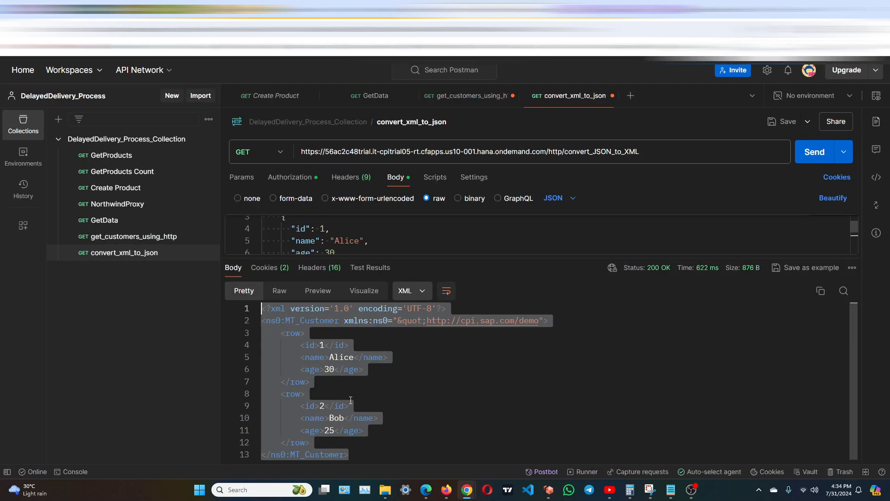
{"action": "left_click", "coordinate": [401, 408]}
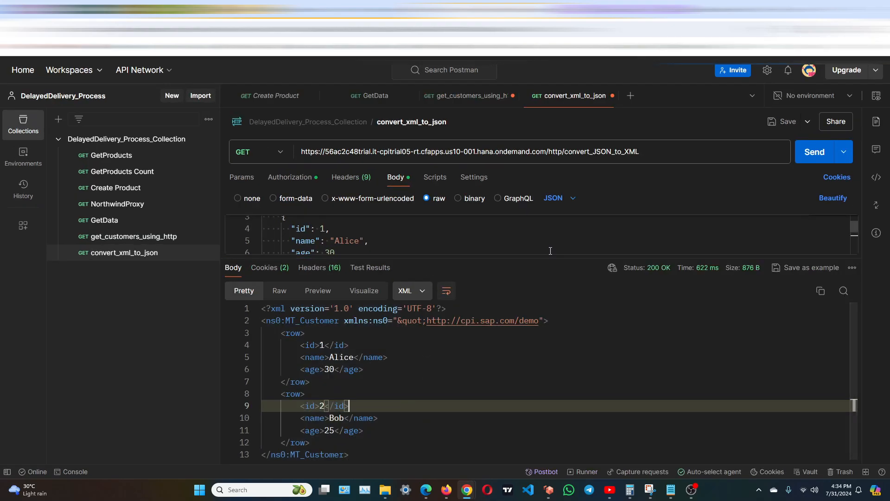
{"action": "left_click_drag", "start_coordinate": [427, 259], "coordinate": [589, 262]}
{"action": "scroll", "coordinate": [449, 249], "scroll_direction": "up", "scroll_amount": 1}
{"action": "scroll", "coordinate": [450, 249], "scroll_direction": "down", "scroll_amount": 1}
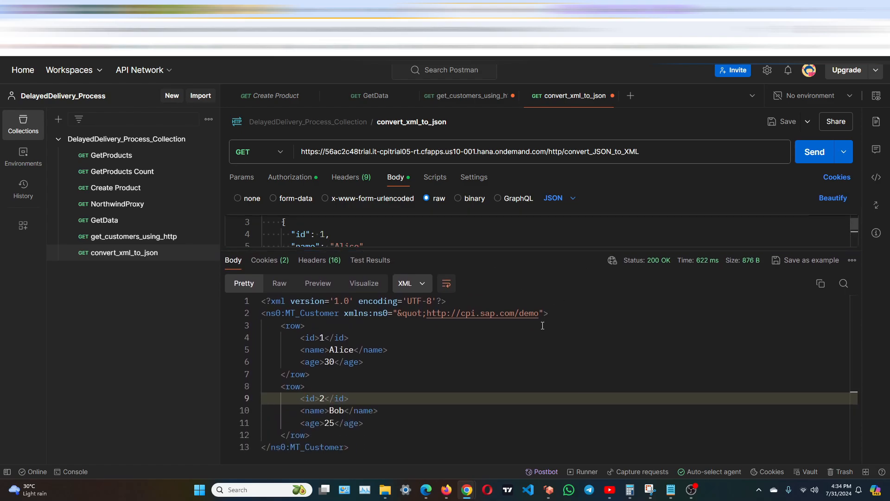
{"action": "key", "text": "ctrl+minus"}
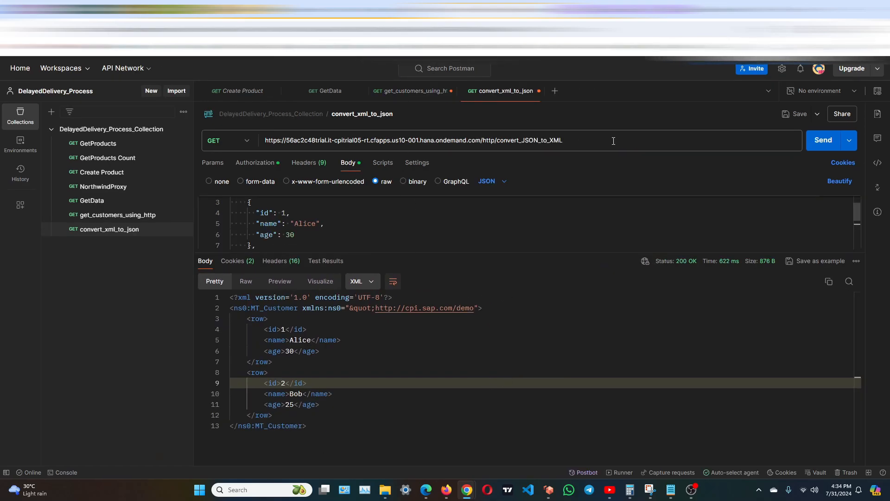
Switch back to SAP Integration Suite and bring up the Convert Json to xml demo integration flow.
{"action": "key", "text": "alt+Tab"}
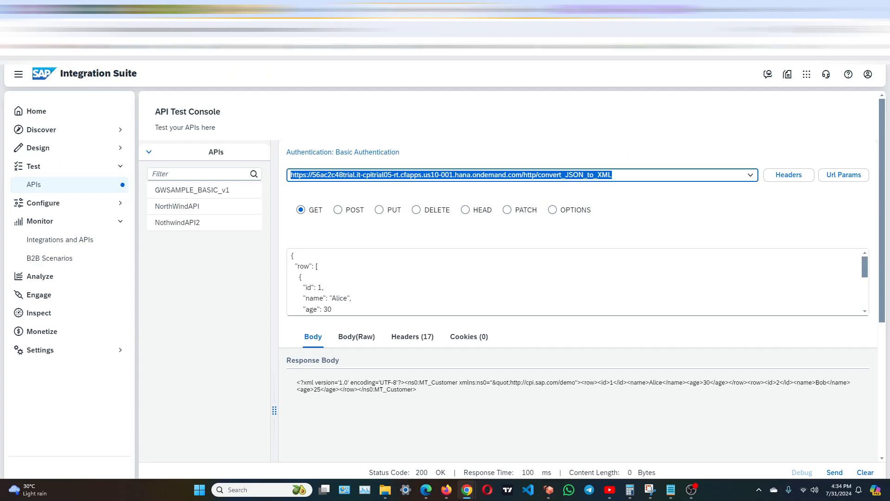
{"action": "left_click", "coordinate": [423, 228]}
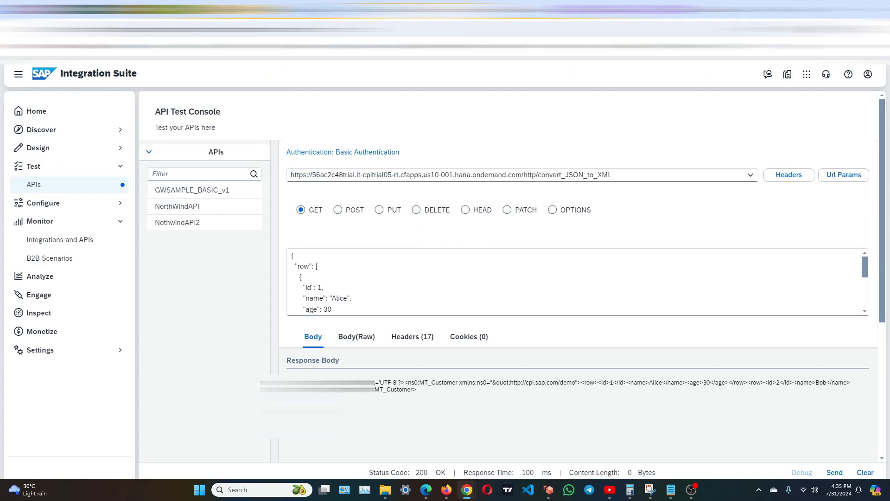
{"action": "left_click", "coordinate": [364, 8]}
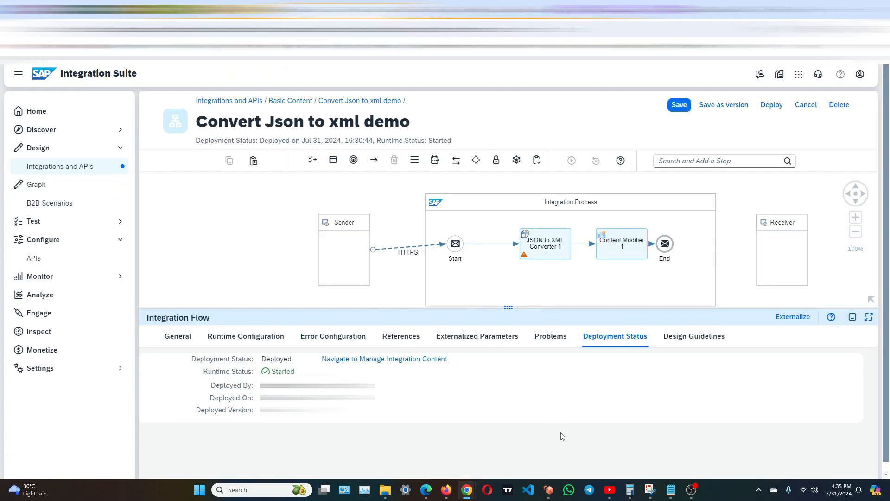